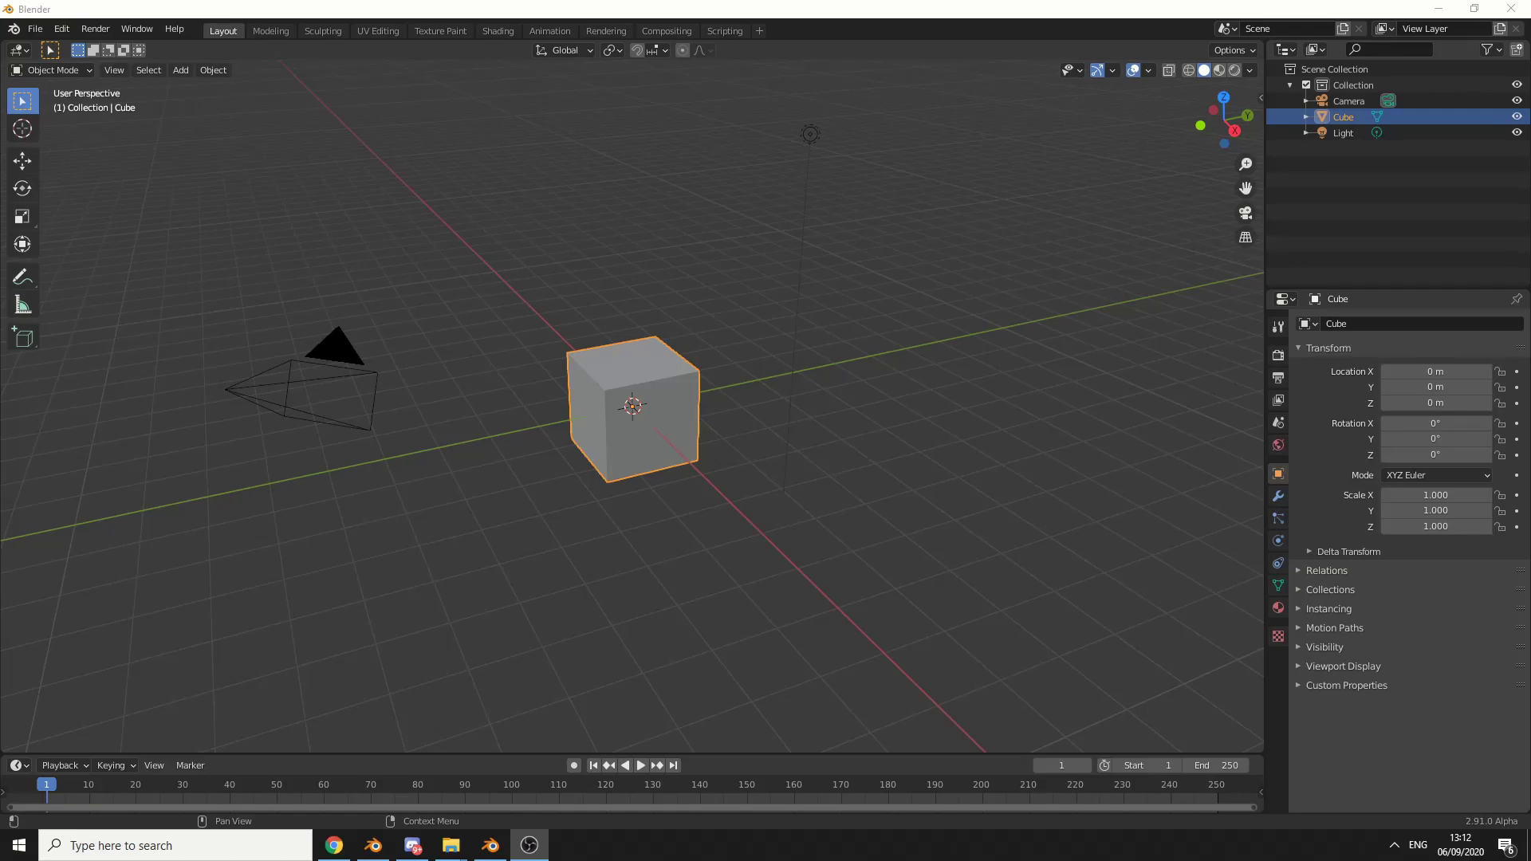
Step: Delete the default cube and draw a larger box on the grid with the Add Cube tool
left_click(668, 435)
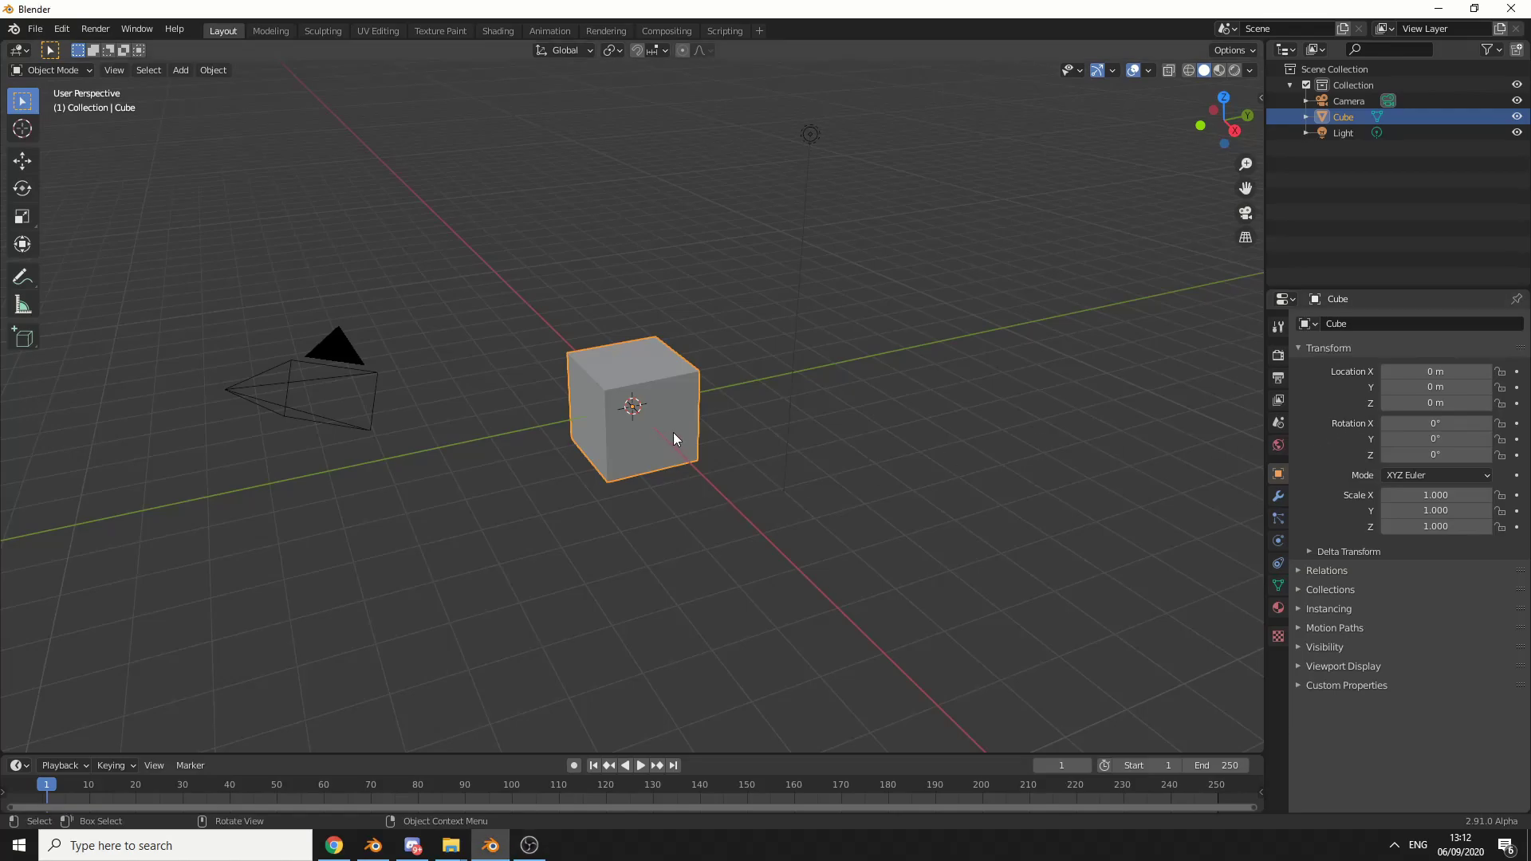
key("Delete")
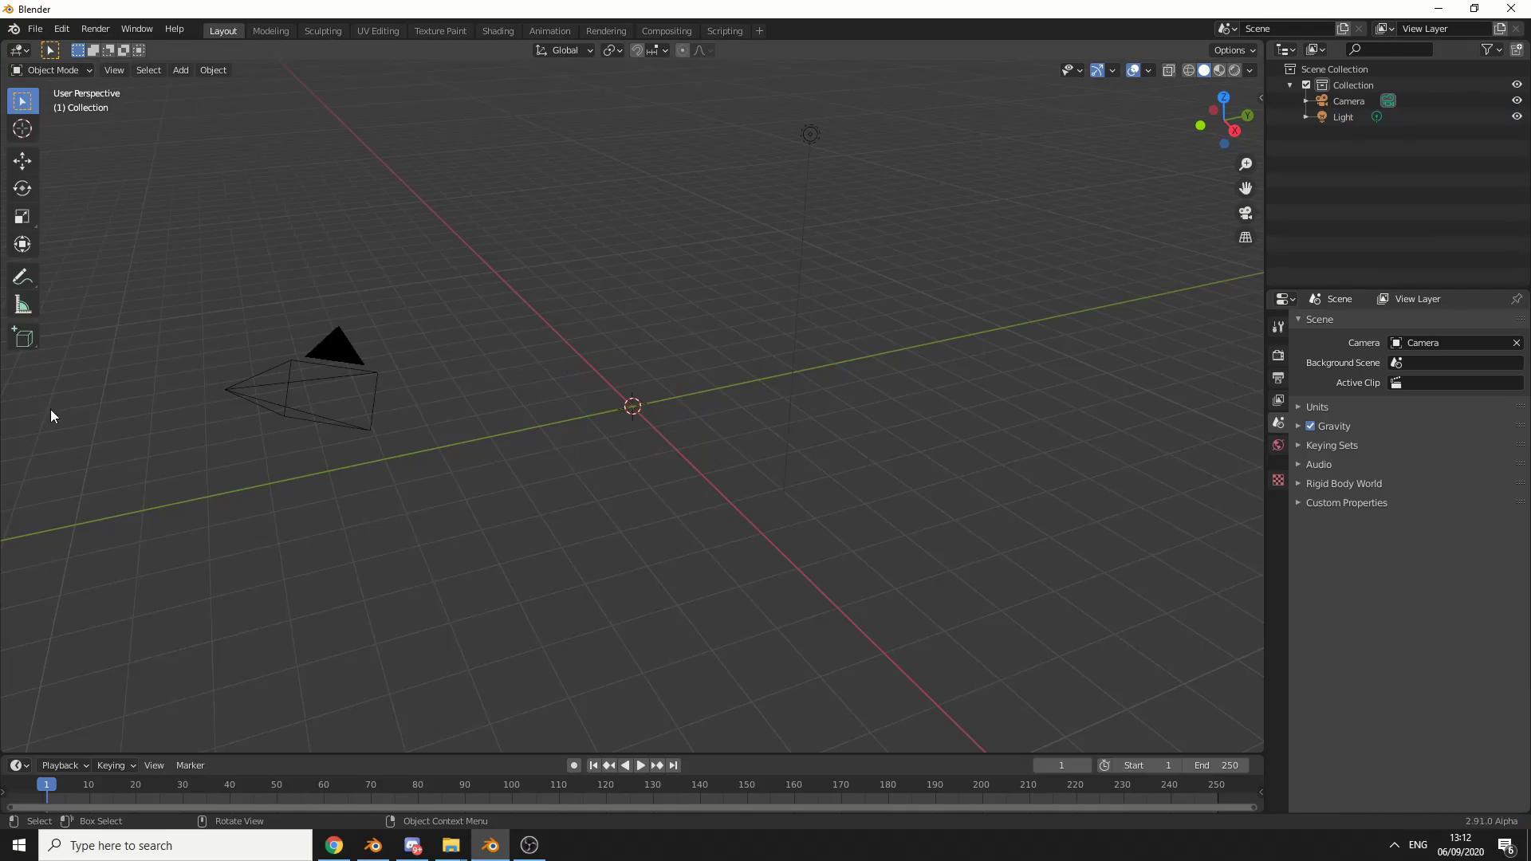
left_click(30, 351)
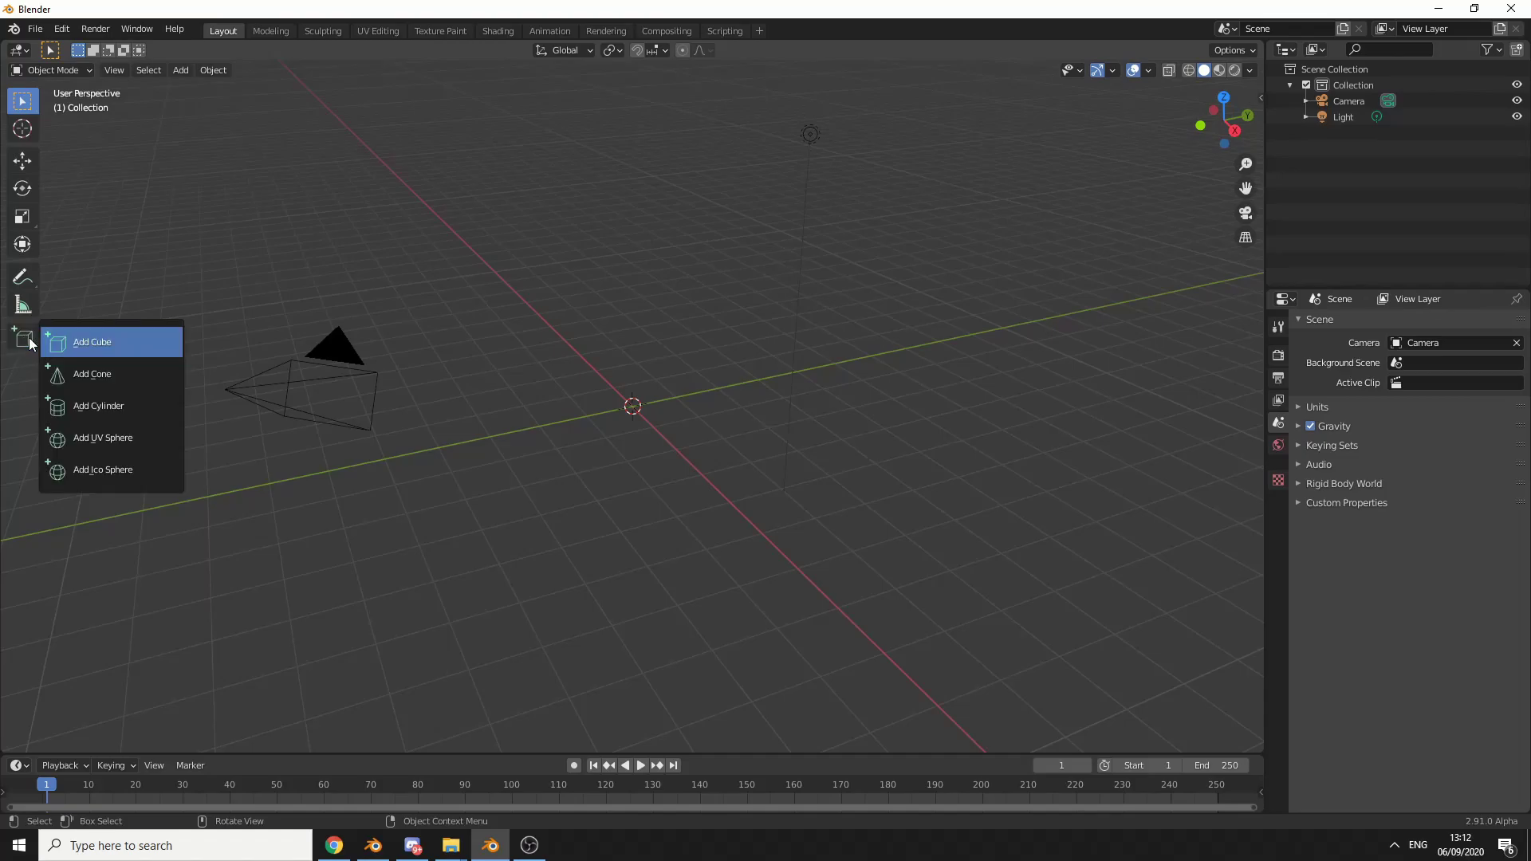
left_click(93, 342)
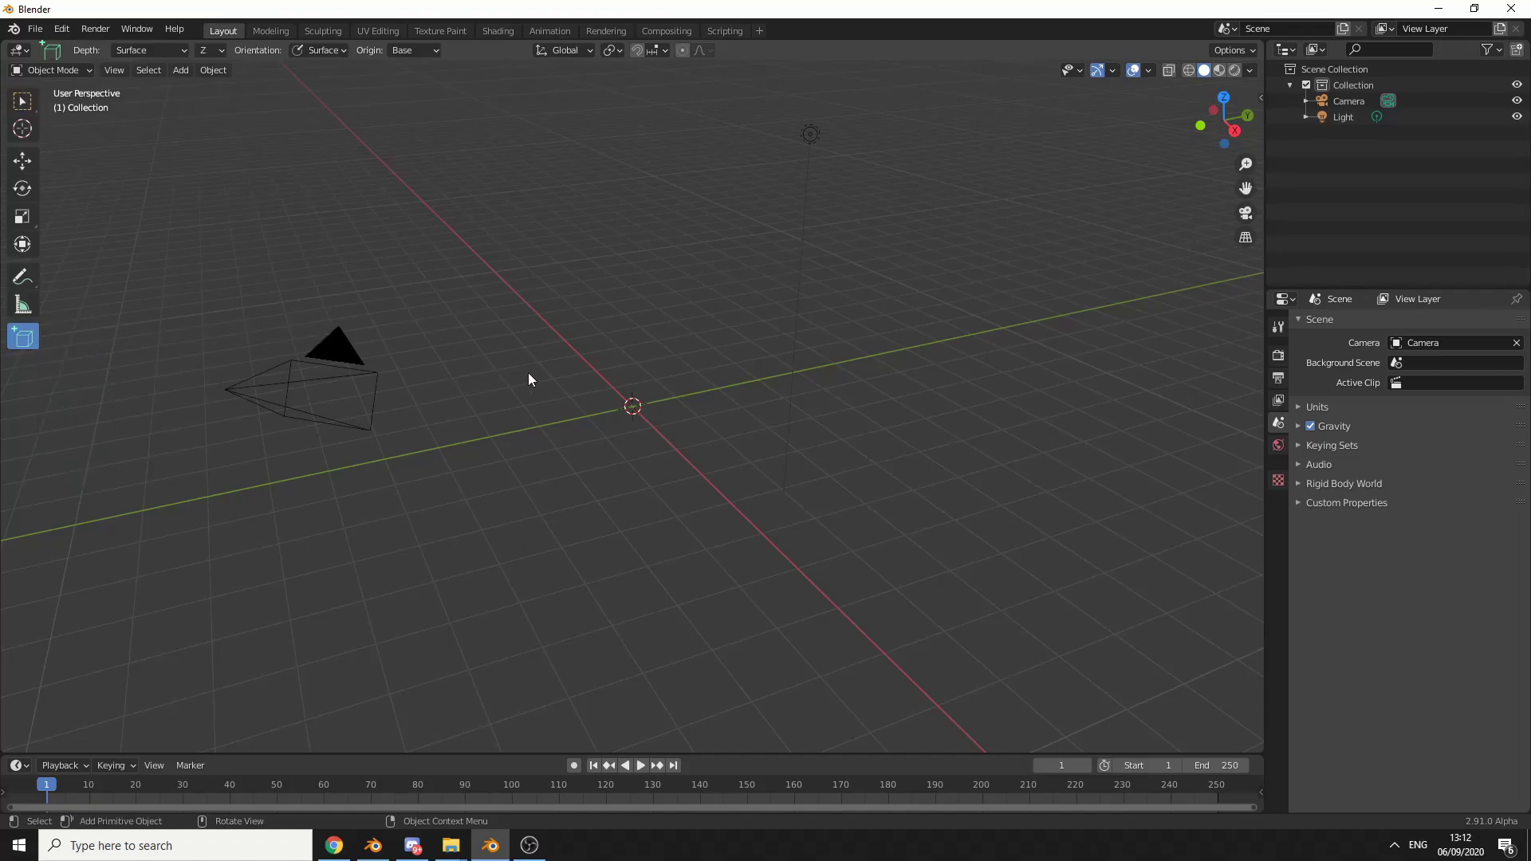
left_click_drag(527, 379, 829, 448)
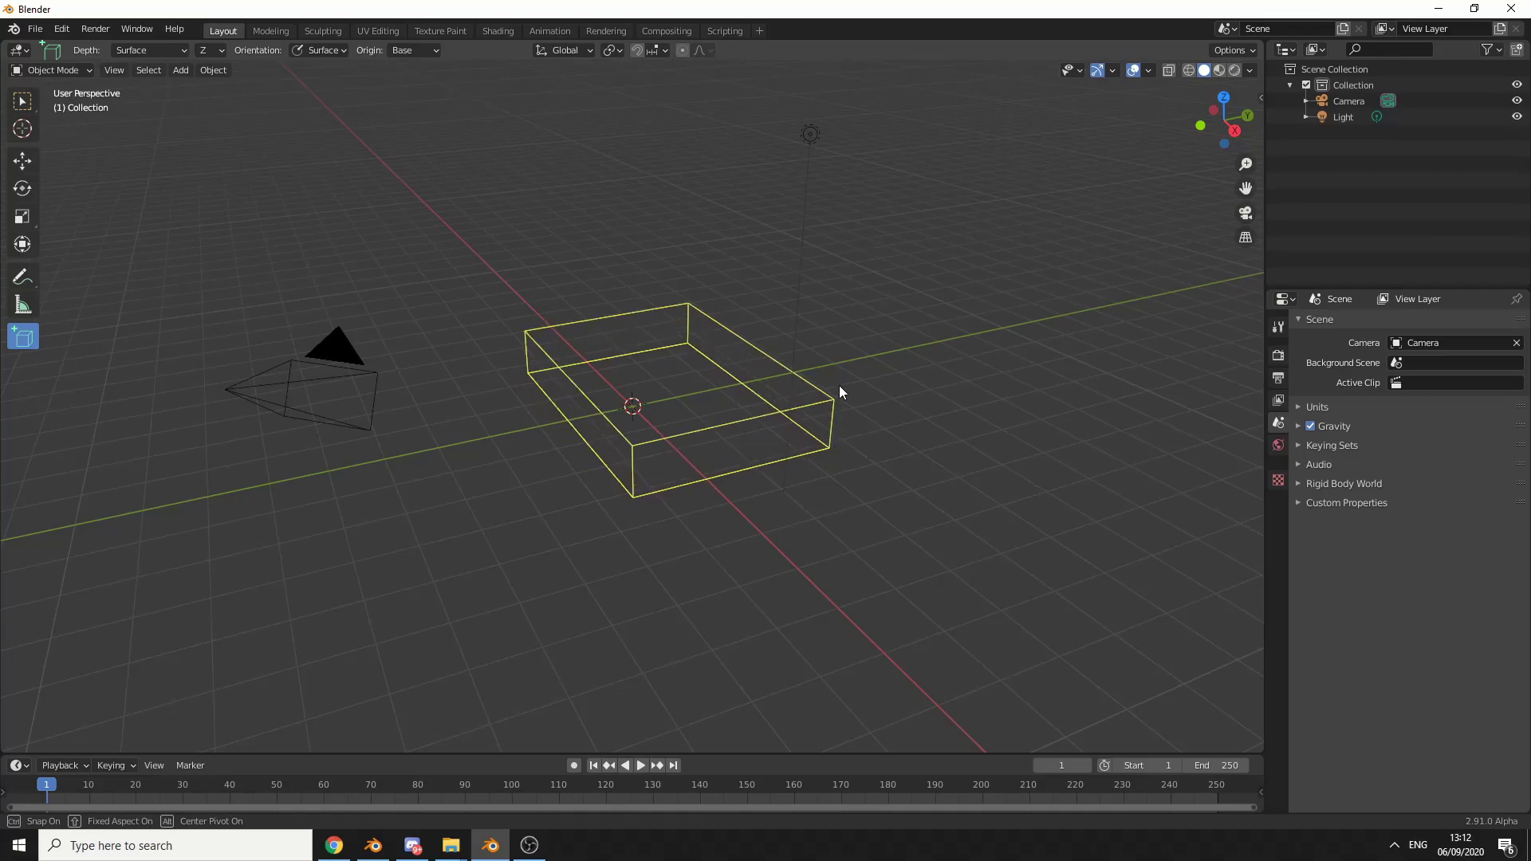
left_click(850, 251)
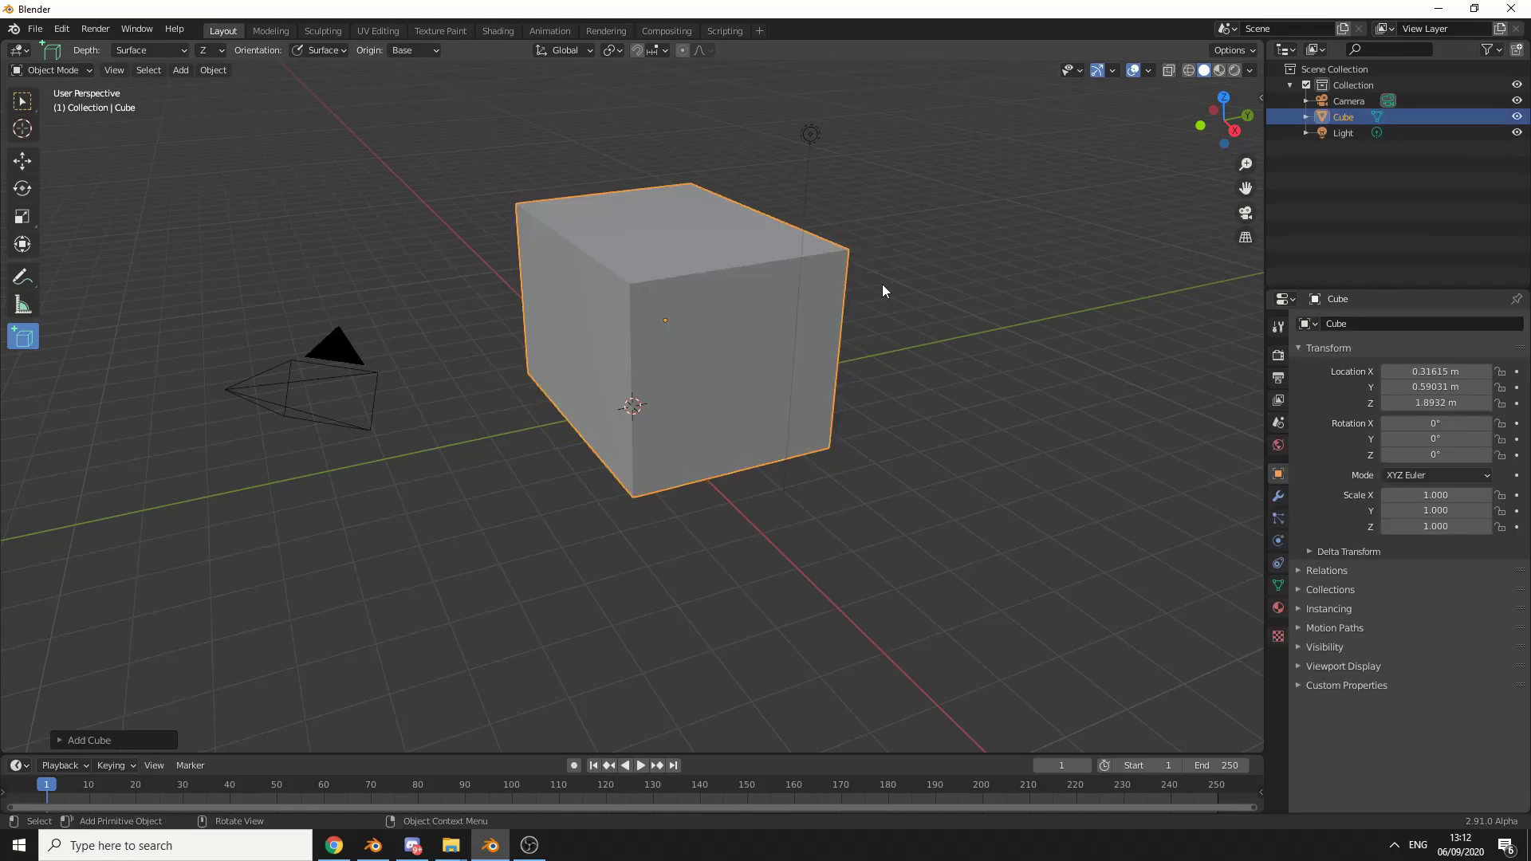
Step: In Edit Mode with face selection, extrude the box's left face outward using Extrude Region
key("Tab")
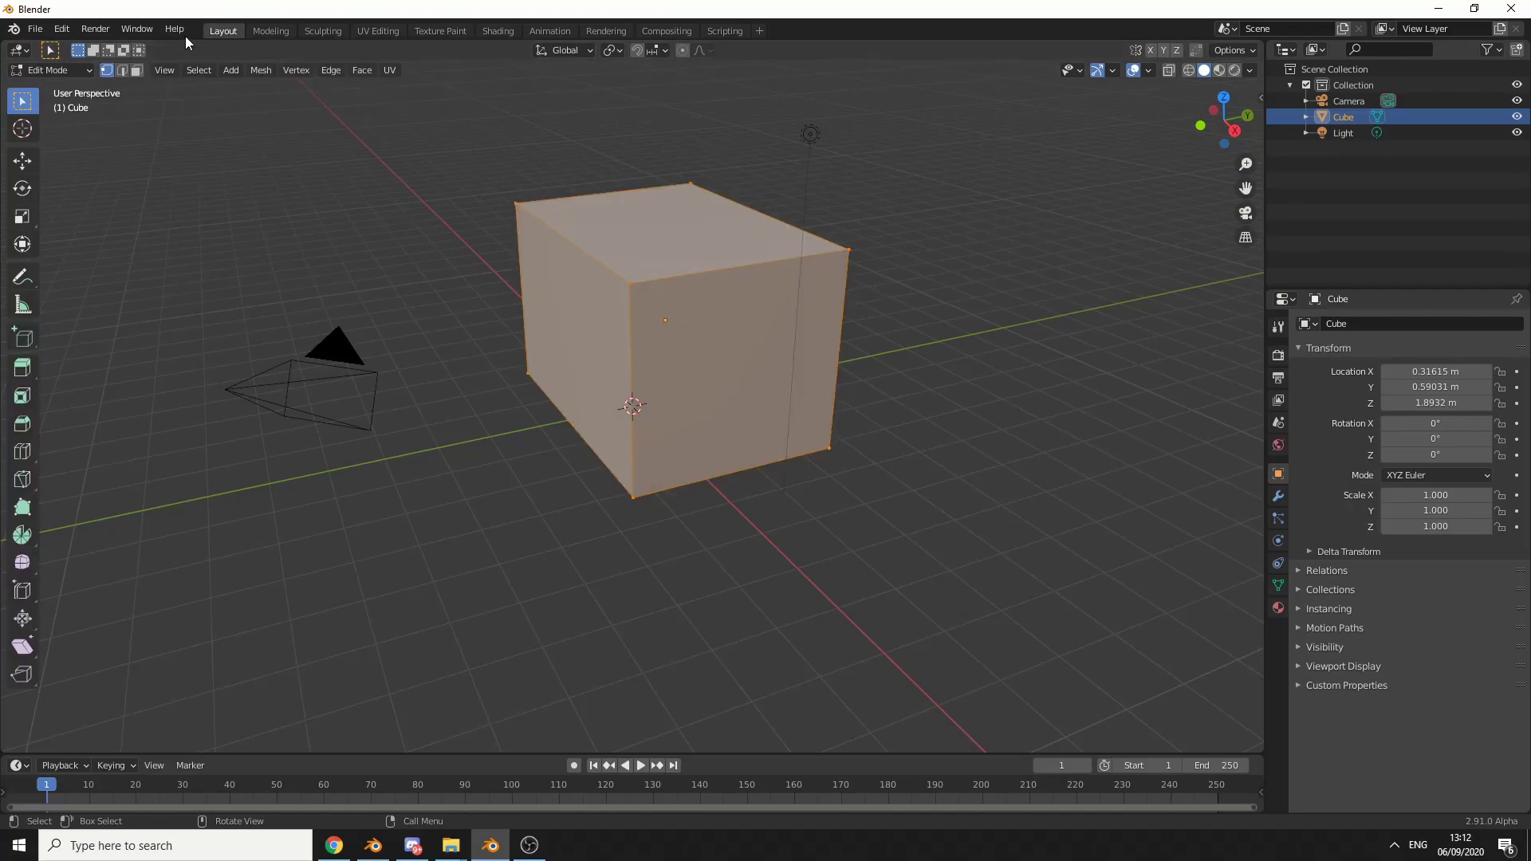
left_click(141, 74)
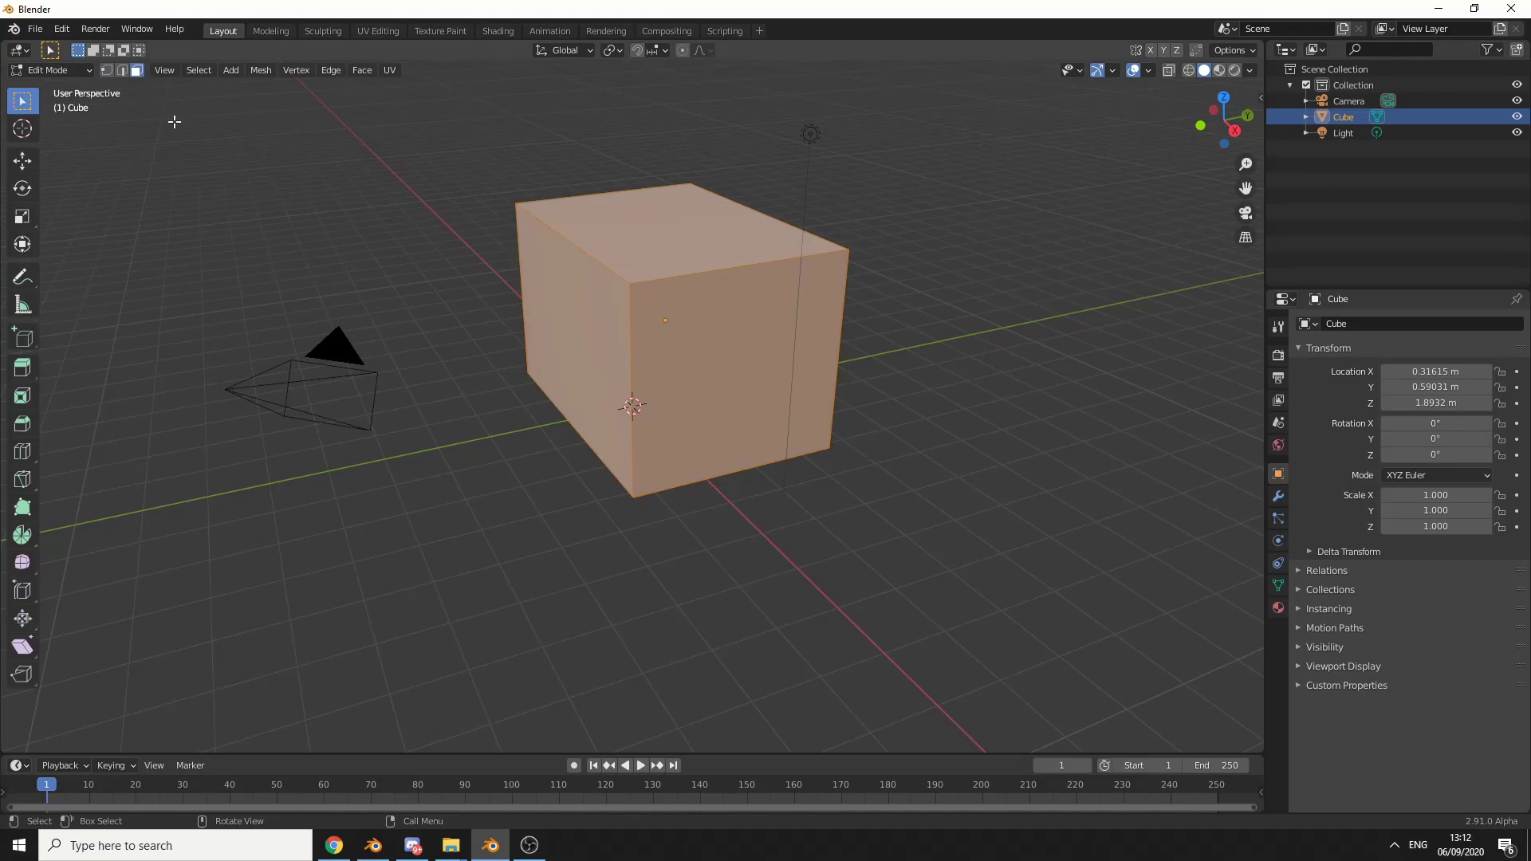
left_click(328, 435)
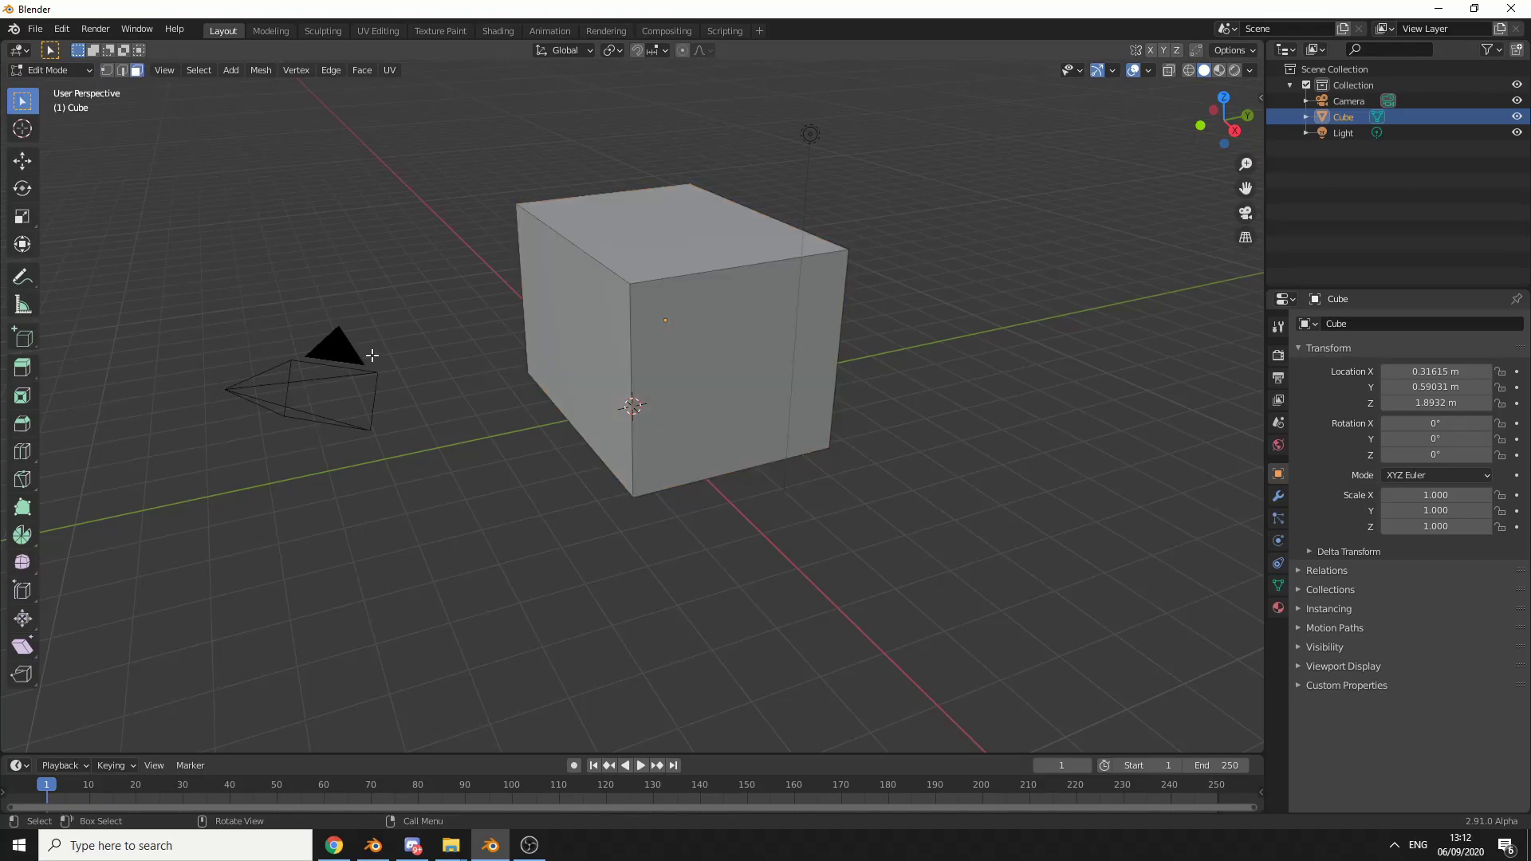
left_click(566, 310)
left_click_drag(16, 374, 89, 371)
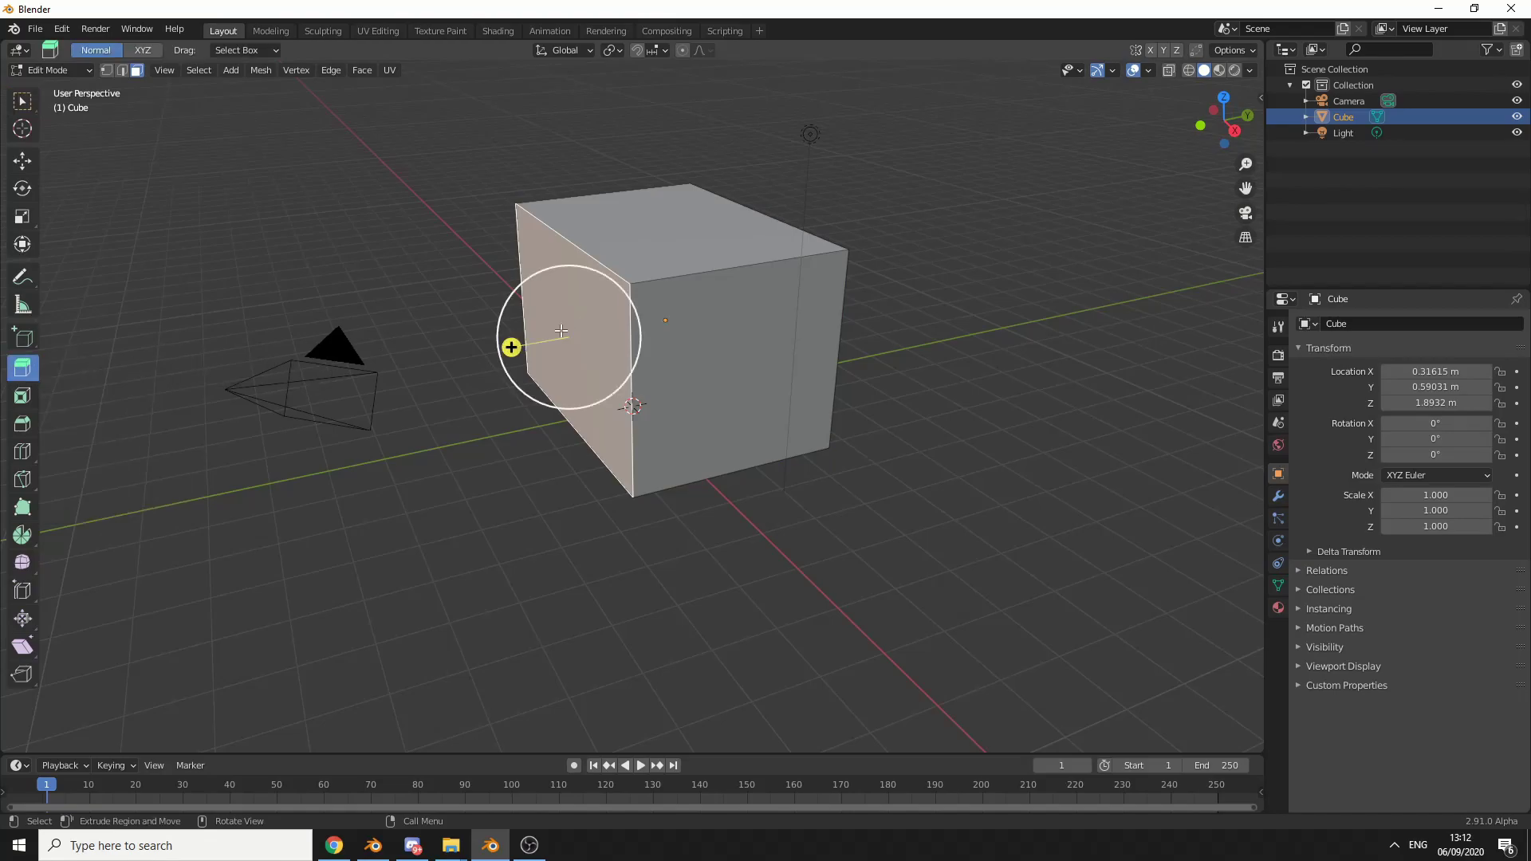
left_click_drag(511, 347, 381, 416)
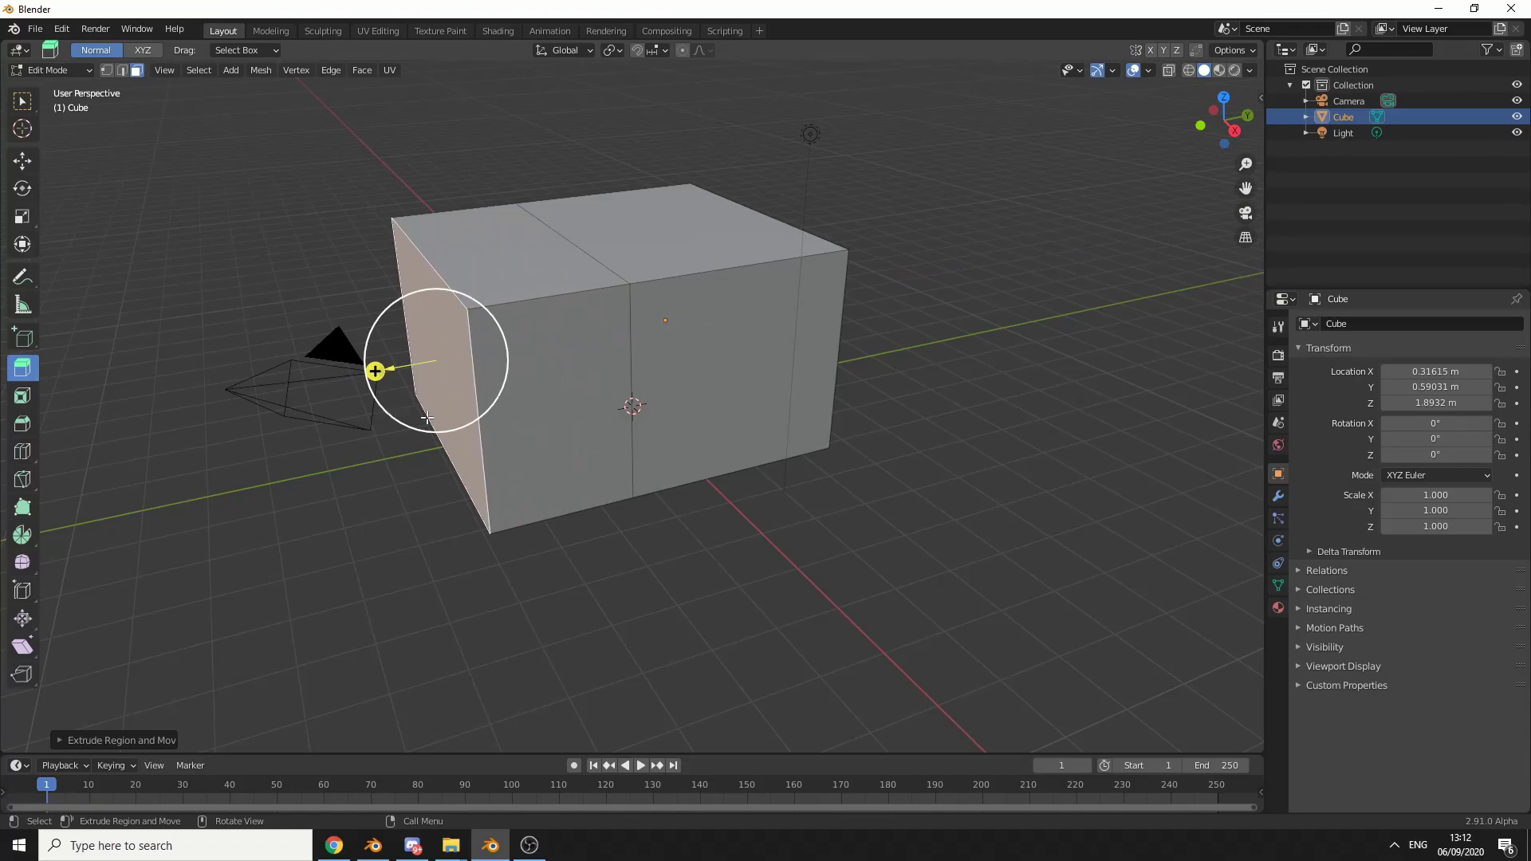
Step: Extrude the opposite right end face to lengthen the box further
middle_click_drag(841, 452, 745, 352)
left_click(797, 375)
left_click_drag(803, 377, 1127, 464)
Step: Extrude the front face at the box's left end outward into a side arm
middle_click_drag(1014, 524, 862, 531)
scroll(668, 516, "down", 2)
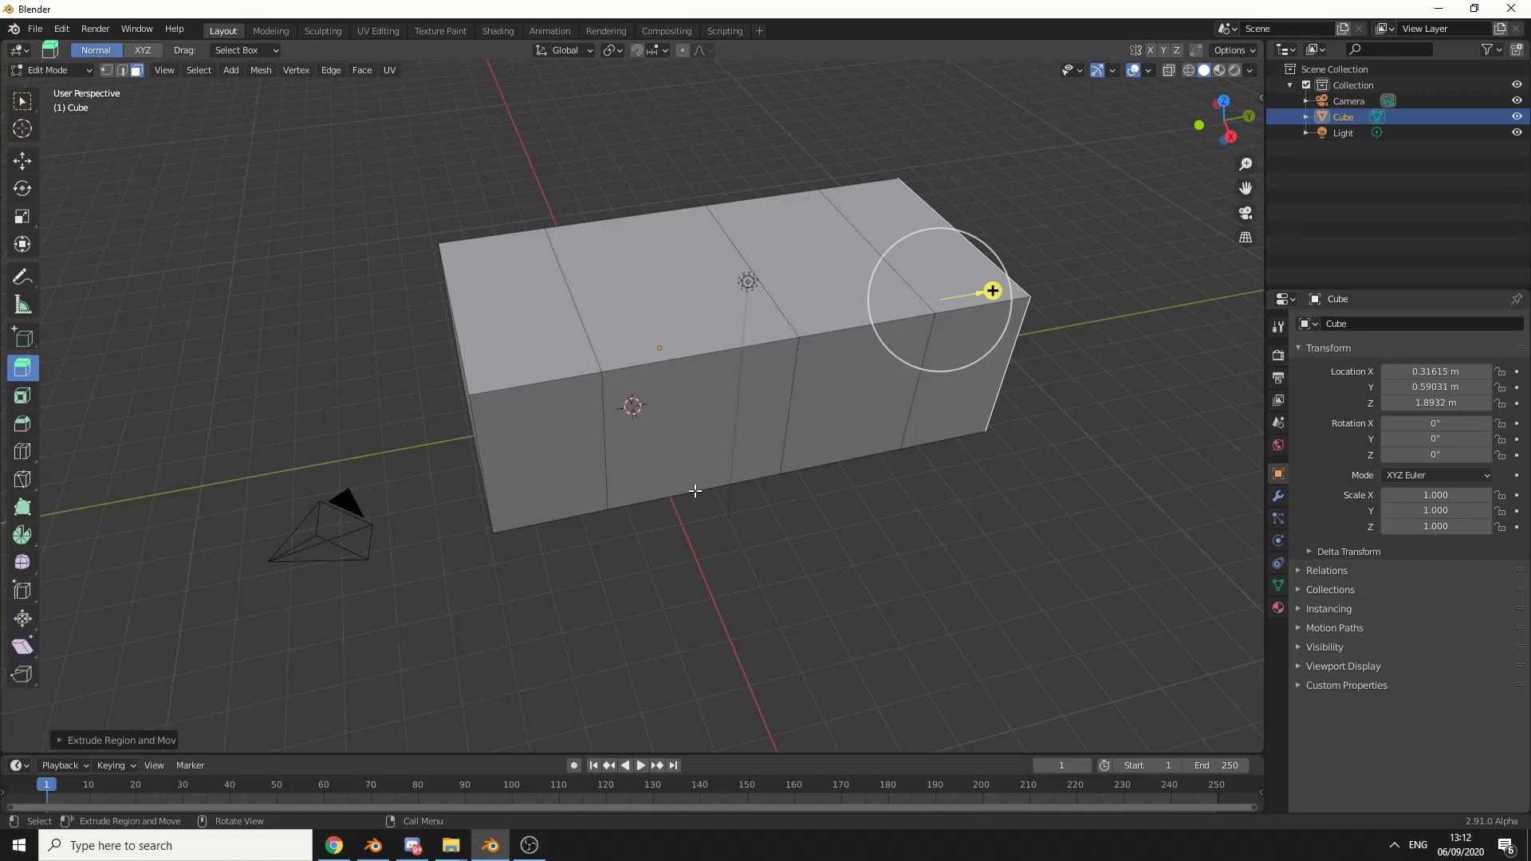
left_click(554, 498)
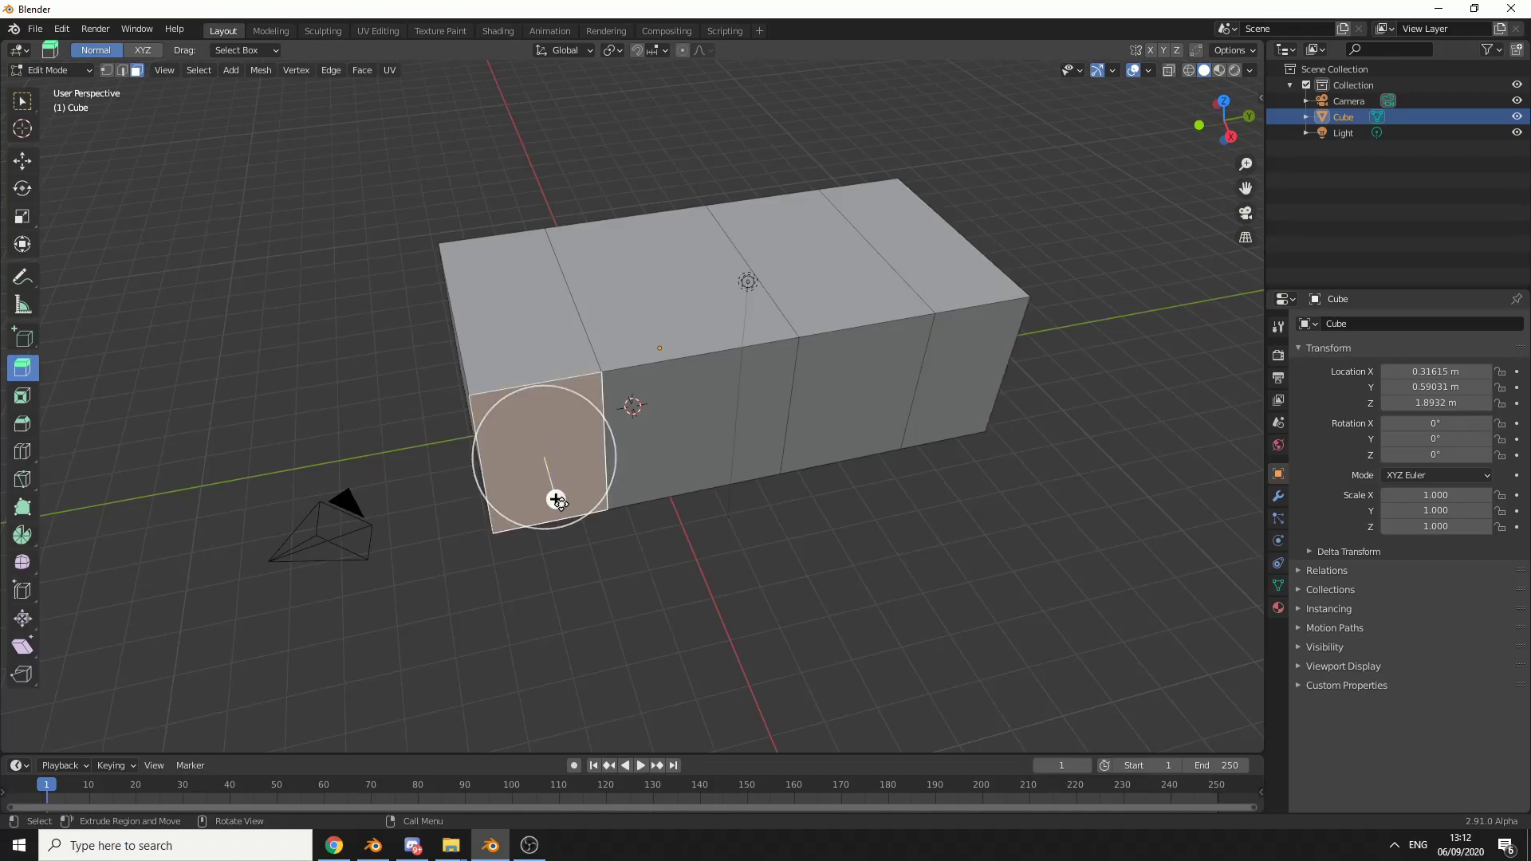
left_click_drag(555, 499, 593, 633)
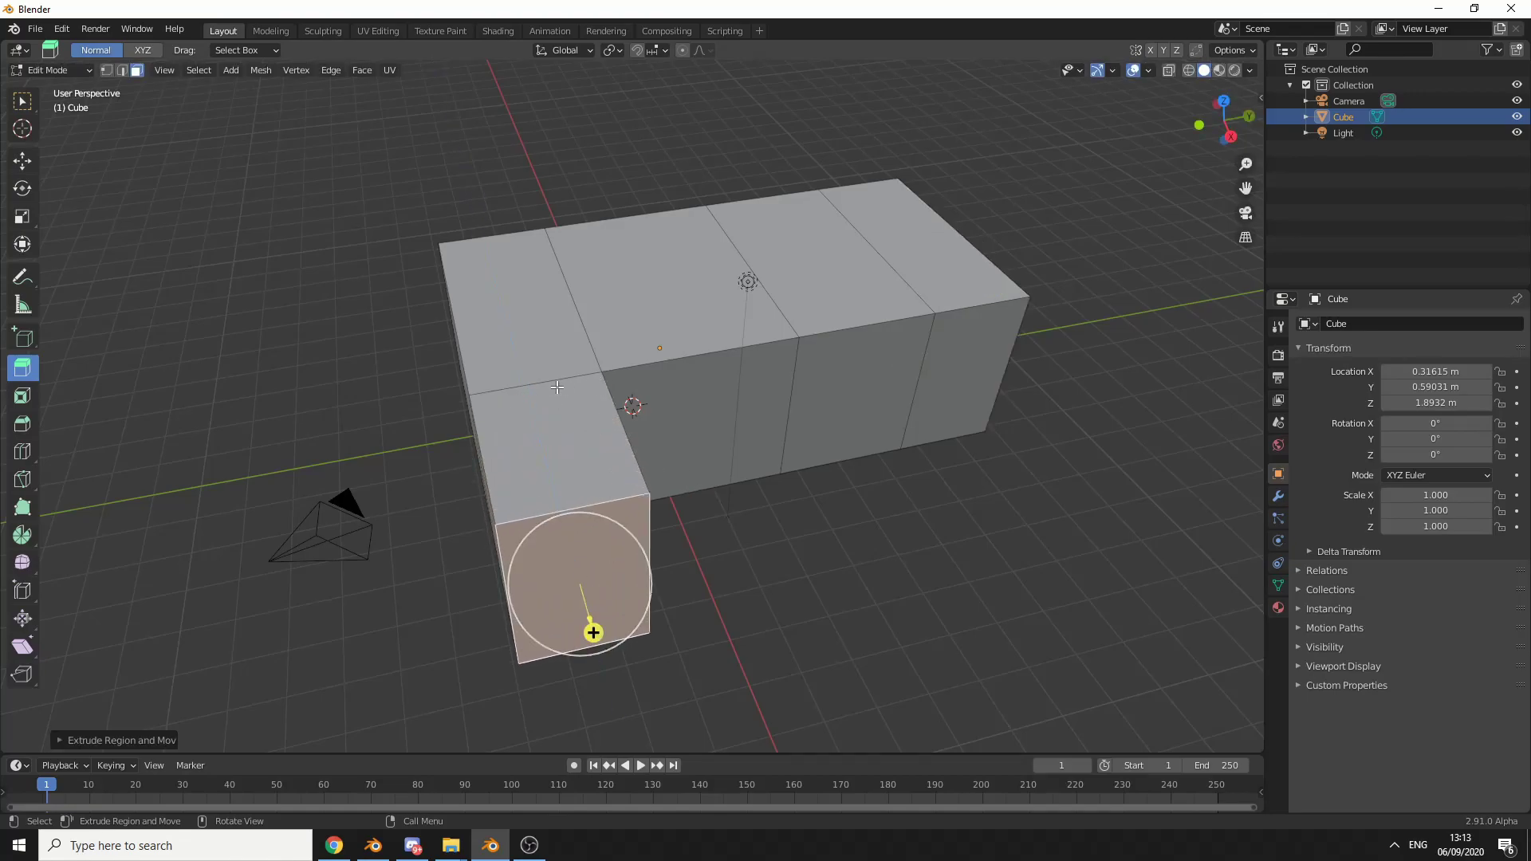
middle_click_drag(832, 535, 491, 421)
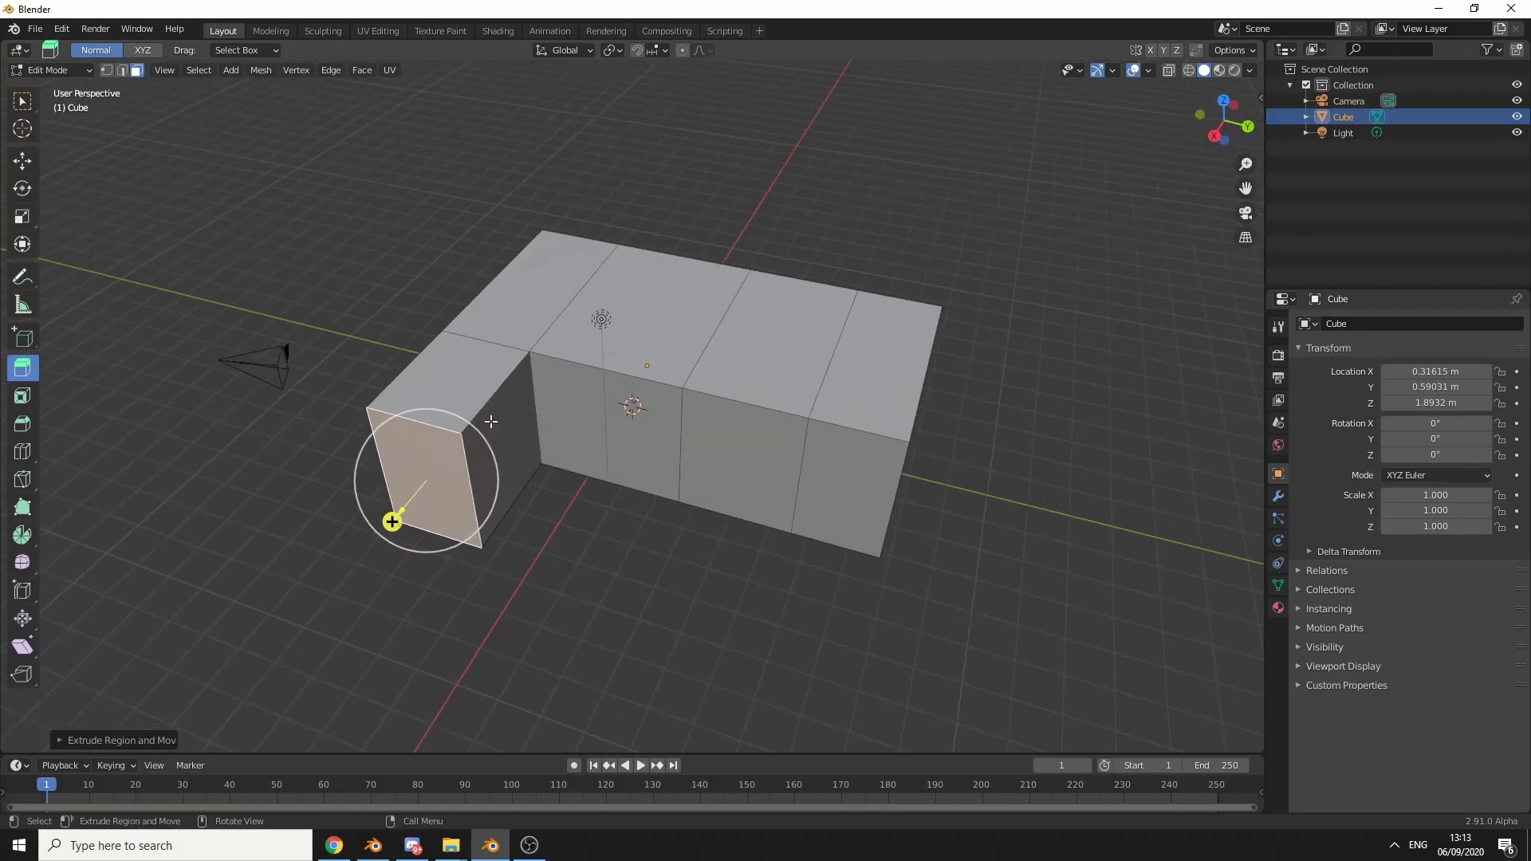
left_click(30, 369)
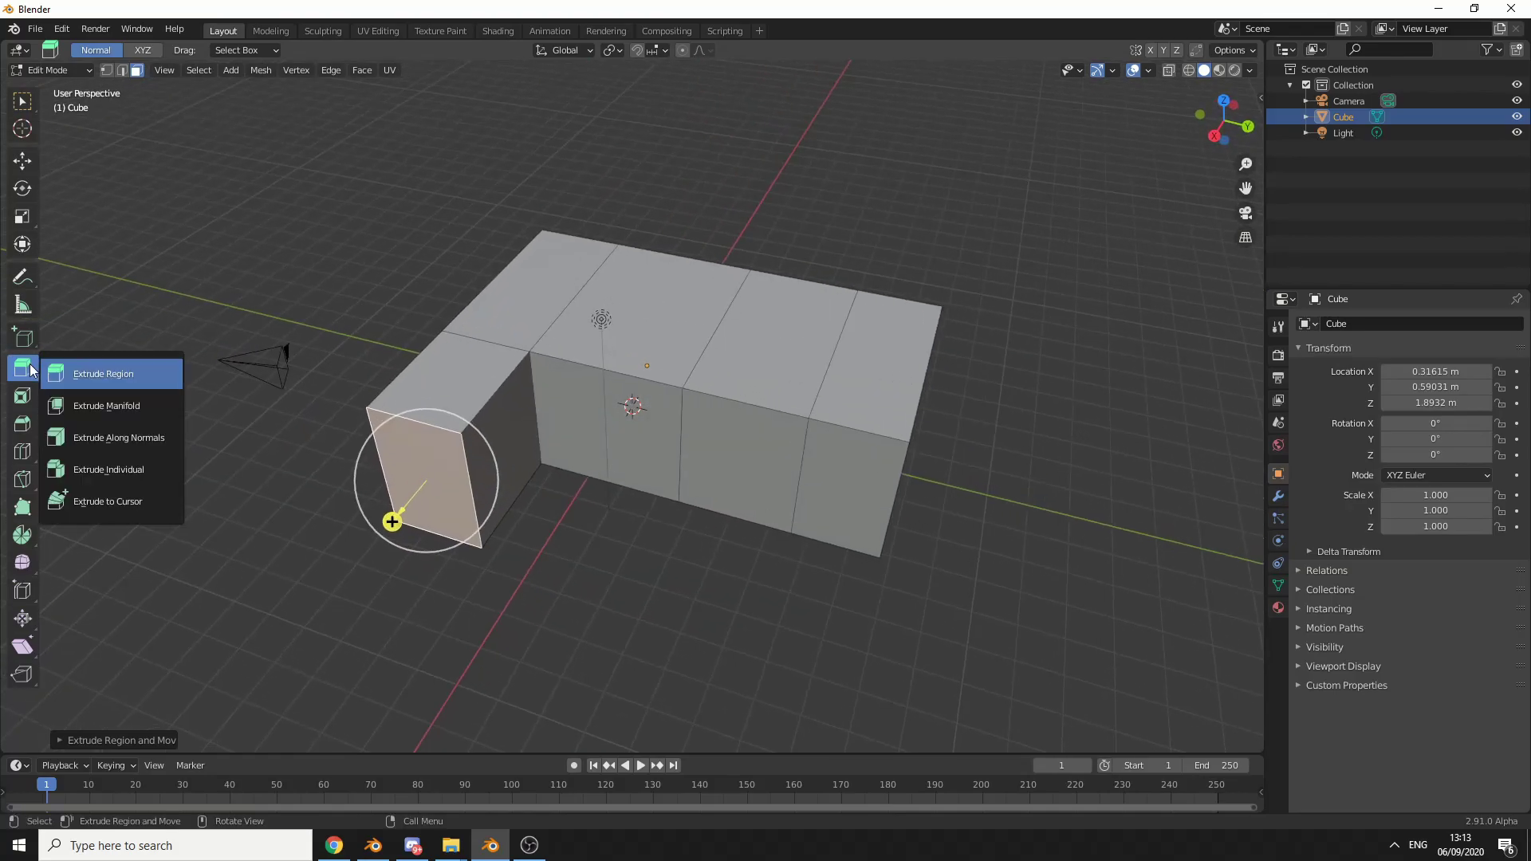
Step: Extrude the right front face into a second arm with Extrude Manifold, forming a U shape
left_click(111, 410)
left_click(821, 481)
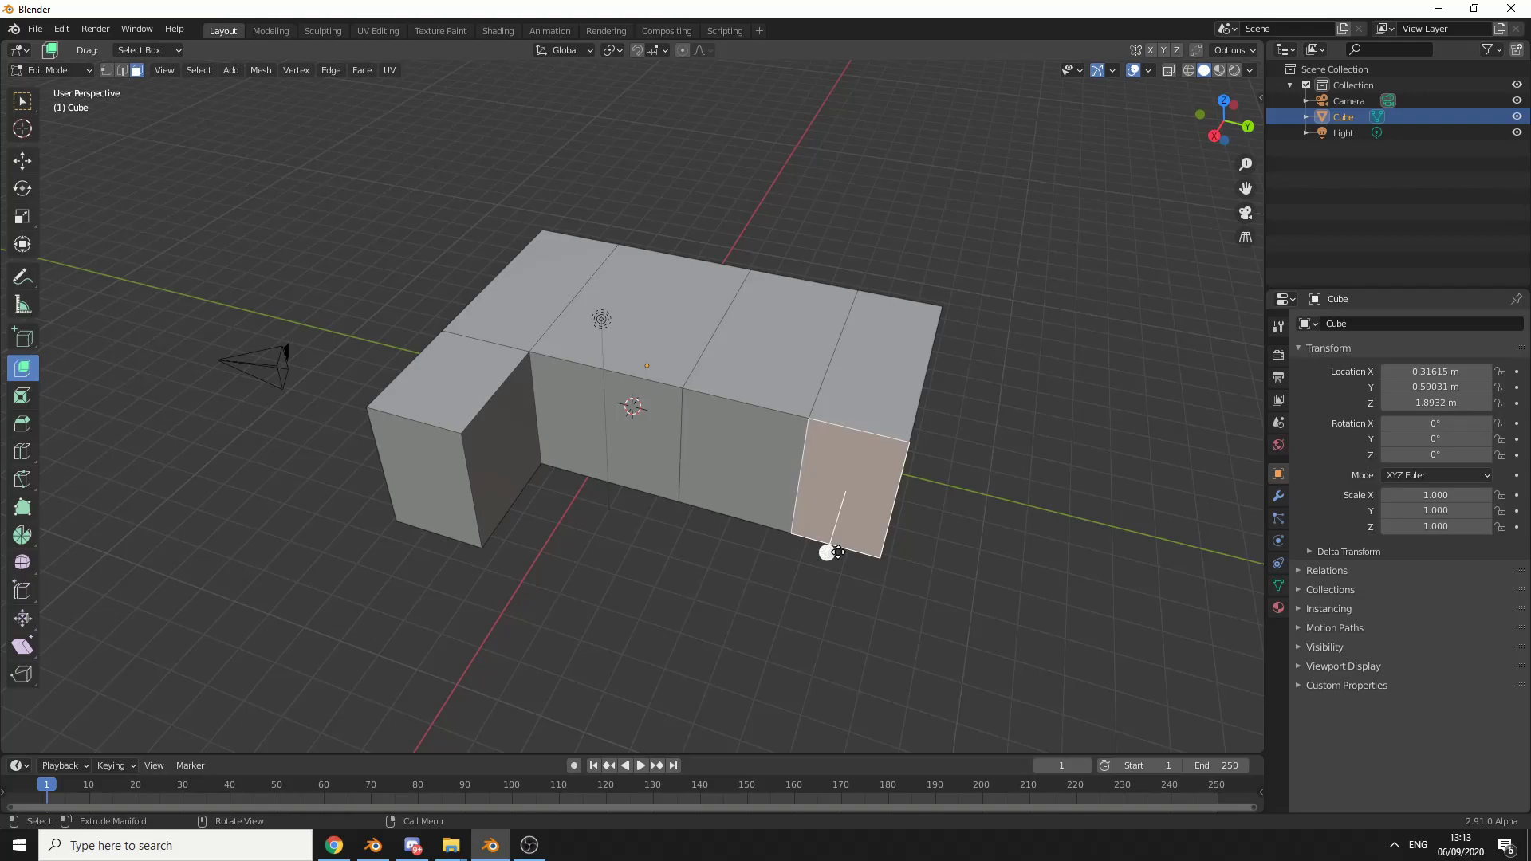
left_click_drag(833, 549, 797, 650)
middle_click_drag(797, 650, 865, 372)
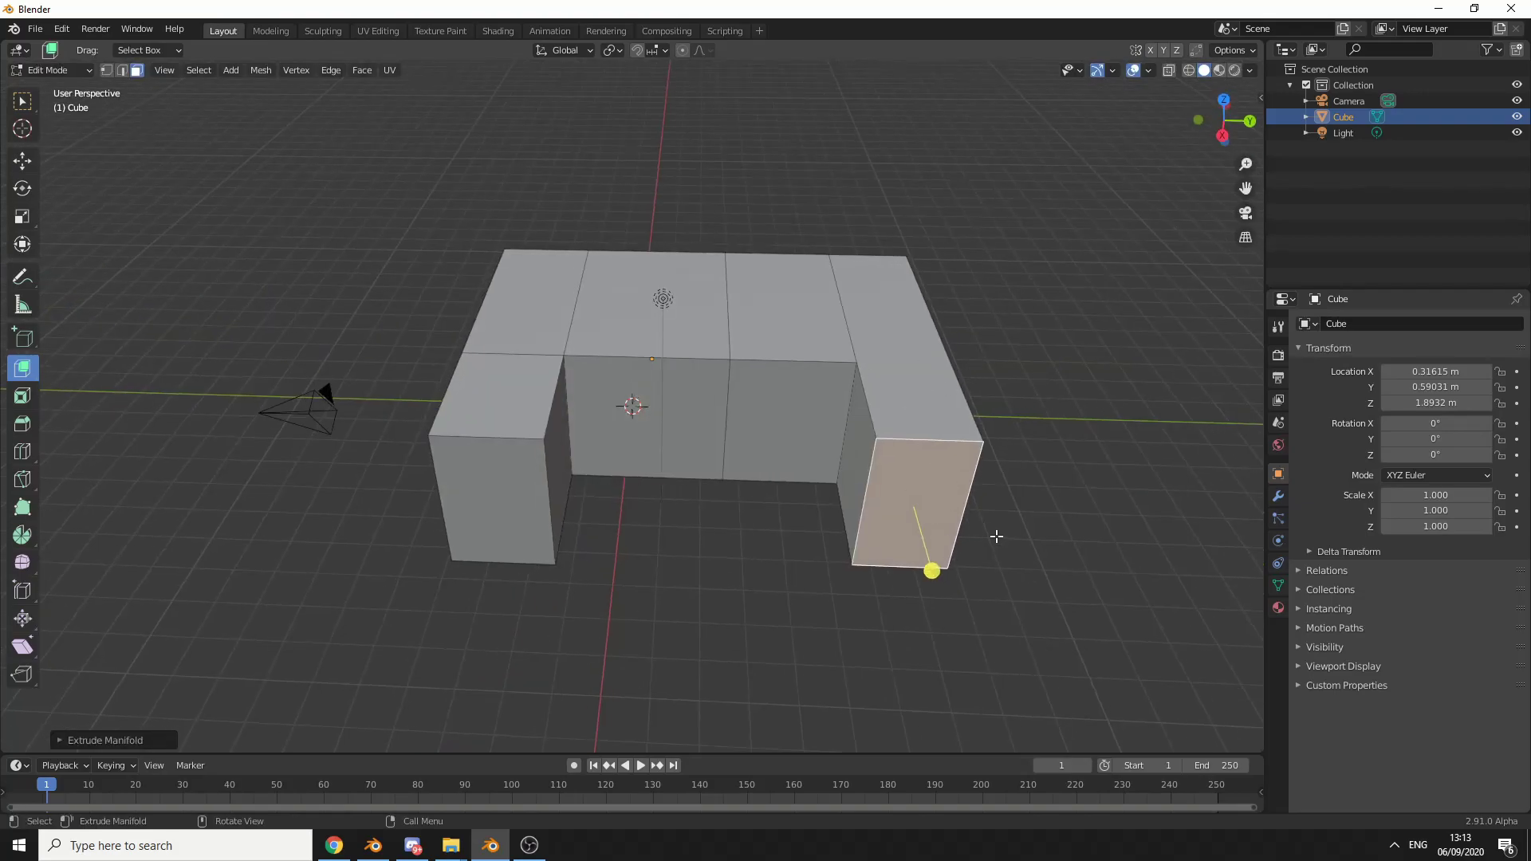
middle_click_drag(1025, 564, 998, 563)
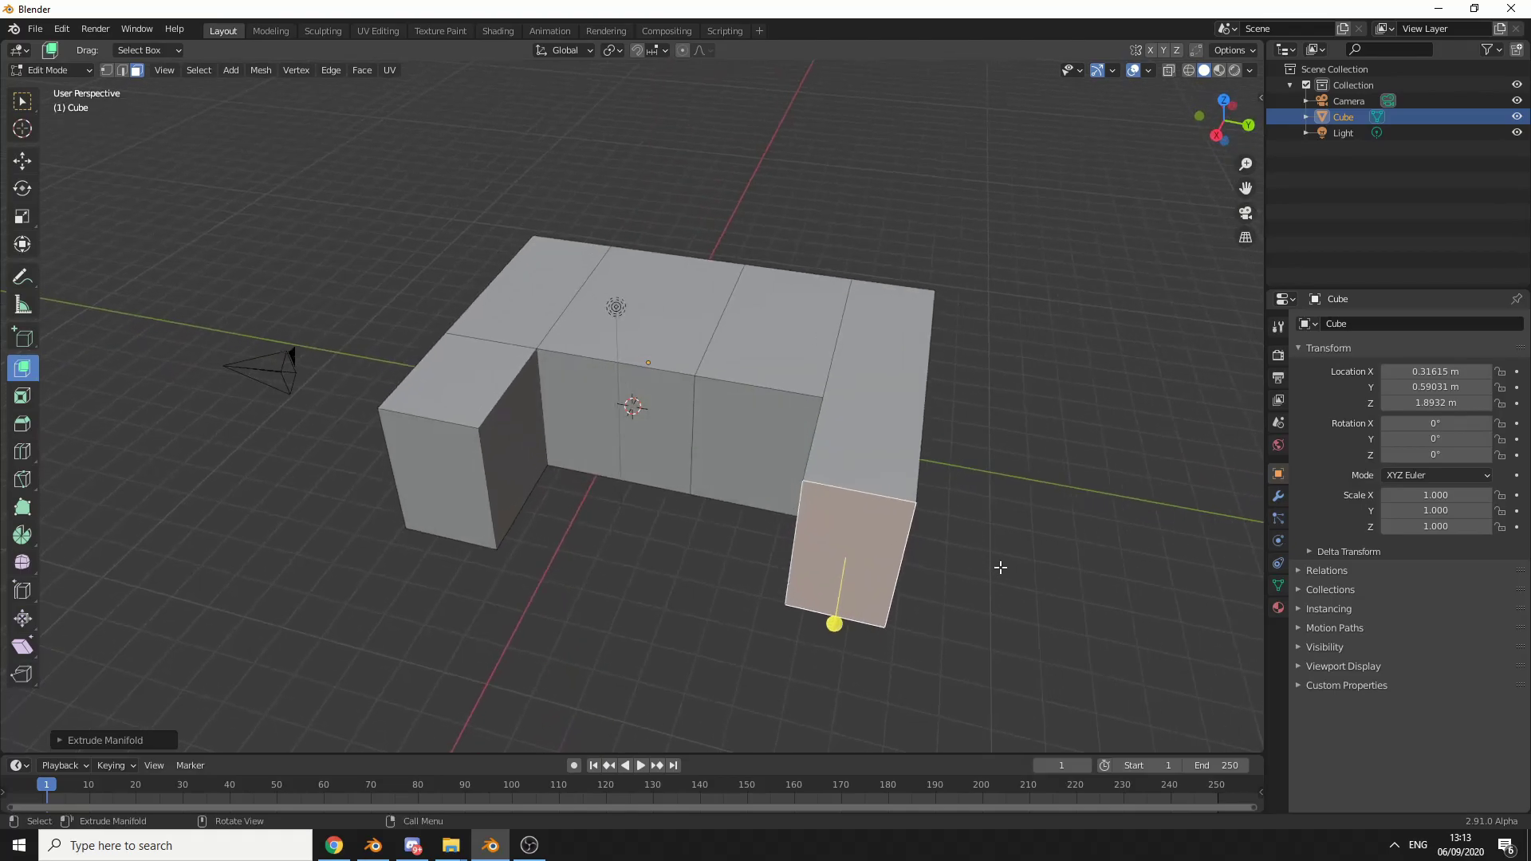
Step: Push the left arm's inner face in to thin it and recess a front middle-right face
left_click(517, 471)
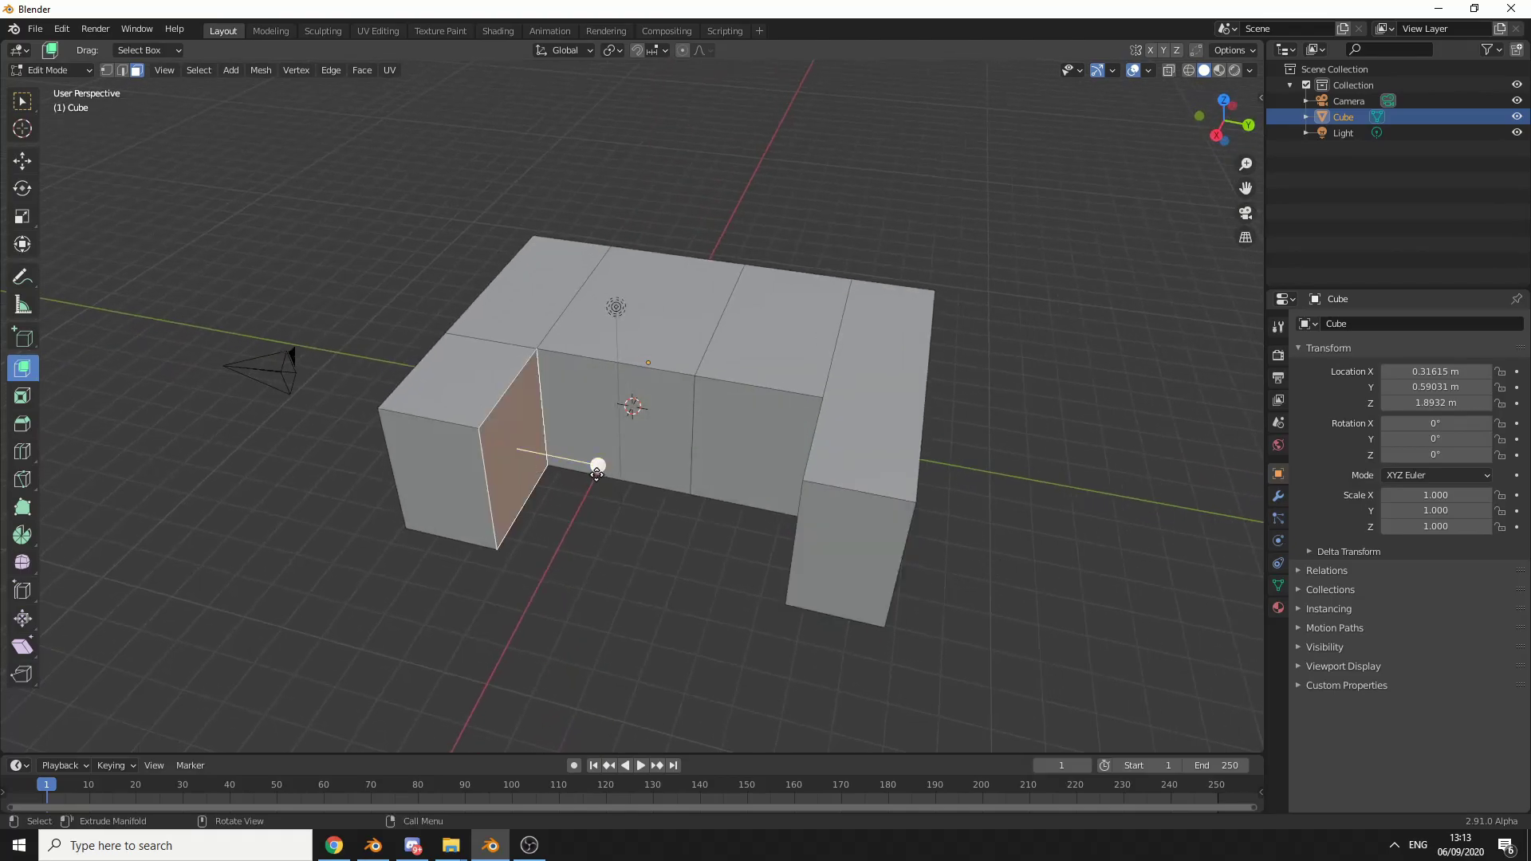
left_click_drag(597, 464, 551, 456)
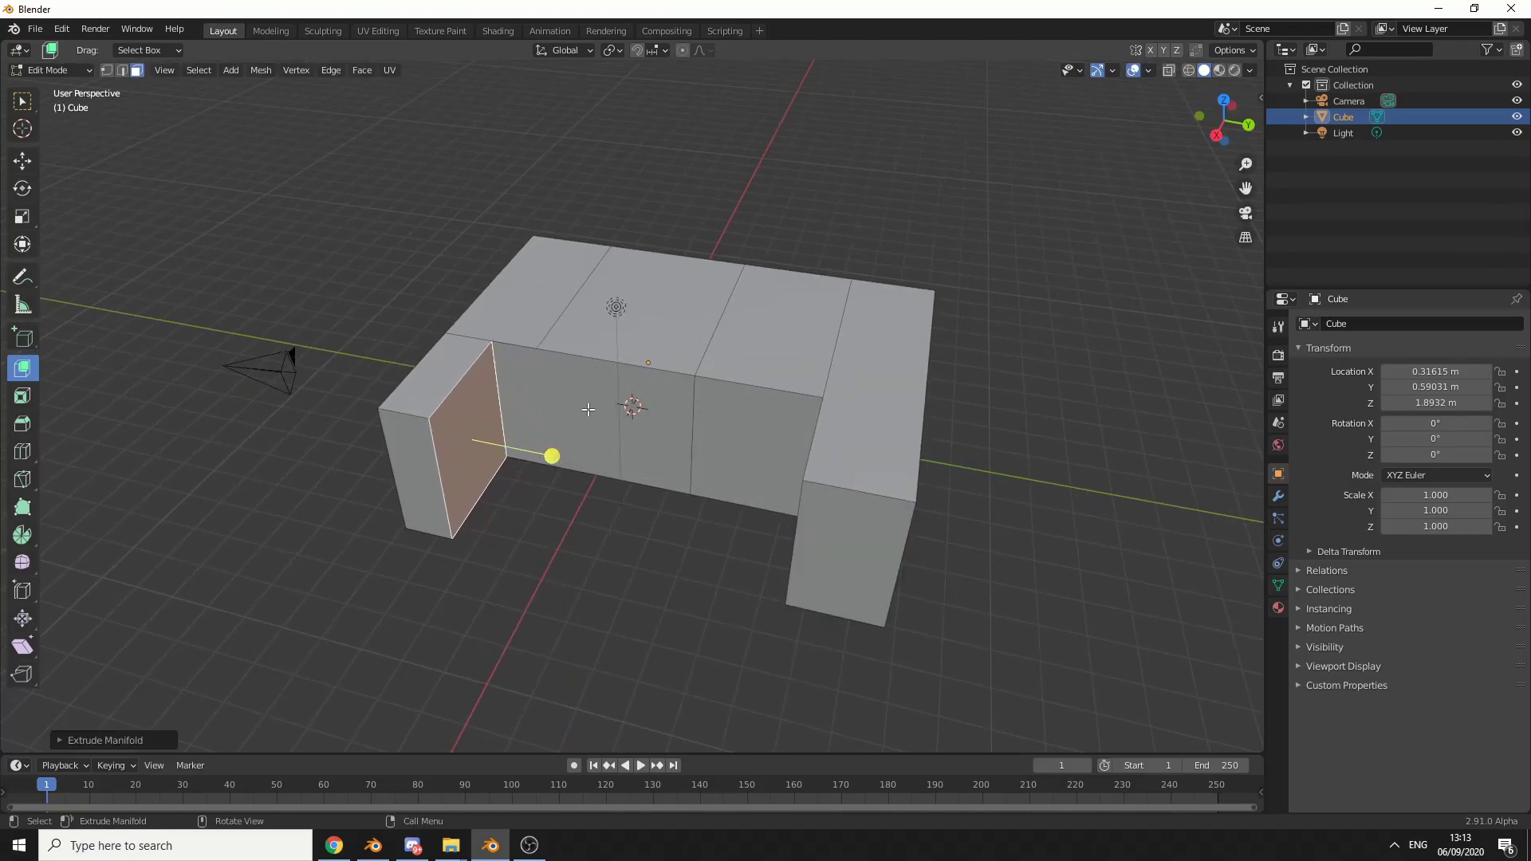
left_click(698, 442)
left_click_drag(728, 507, 753, 447)
middle_click_drag(882, 547, 913, 546)
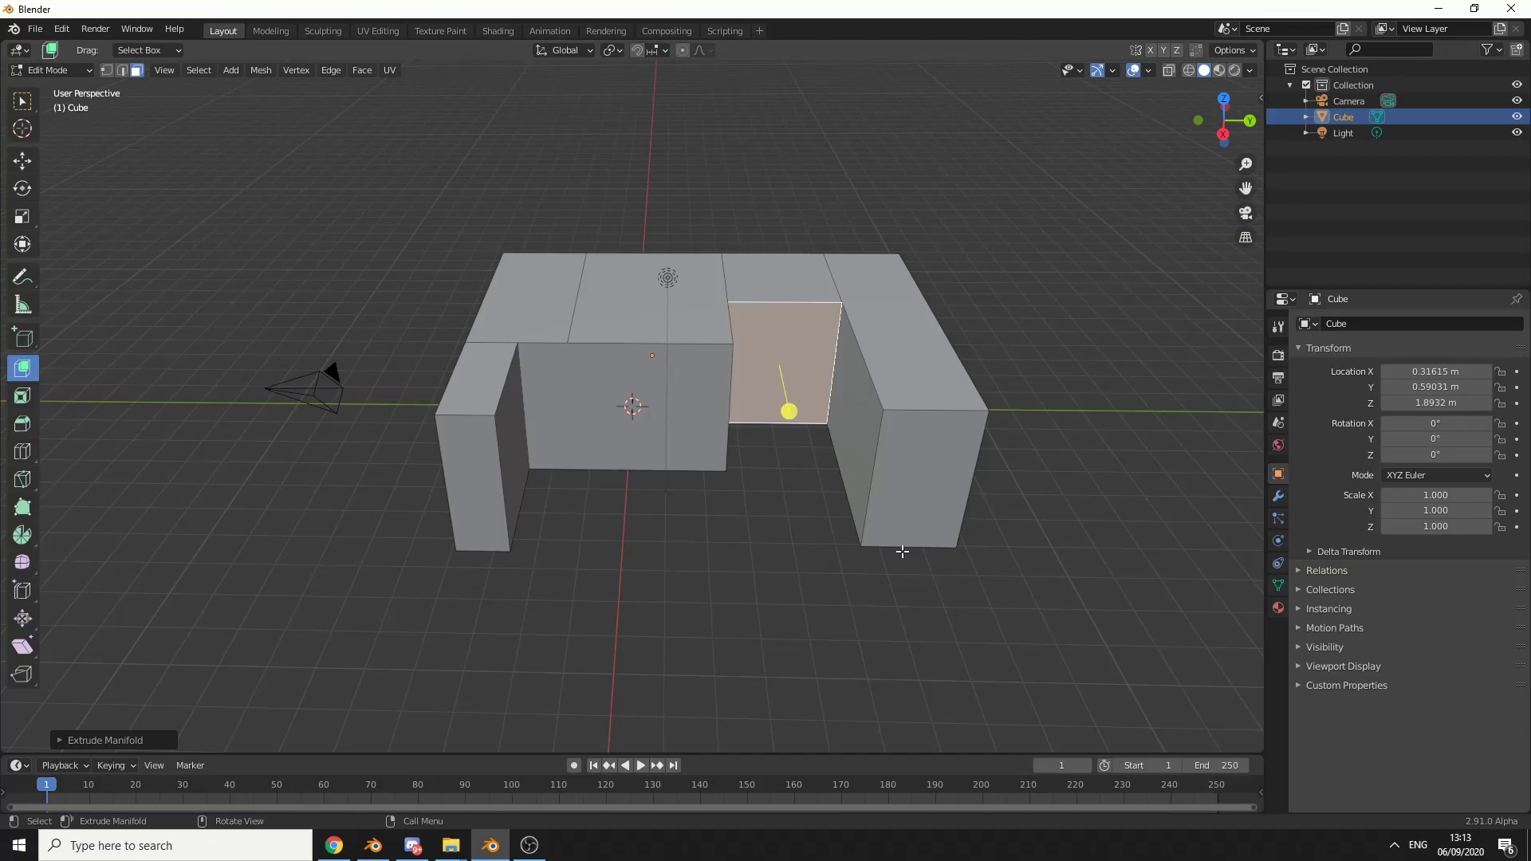
mouse_move(902, 551)
middle_mouse_down()
mouse_move(862, 556)
mouse_move(917, 577)
middle_mouse_up()
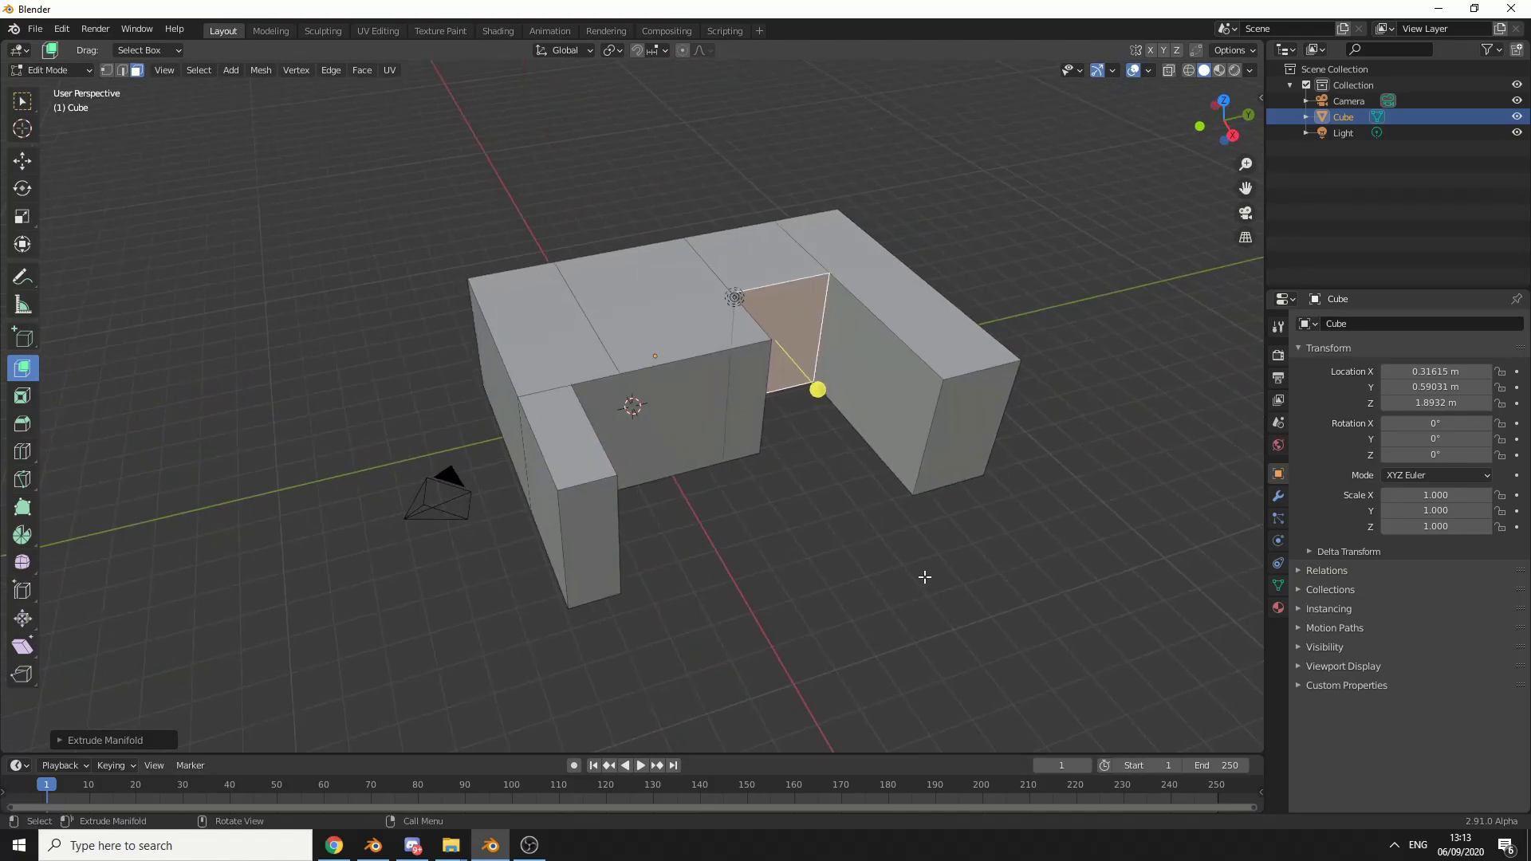
Step: Switch back to Extrude Region and review the Alt+E extrude options before deselecting
left_click(26, 371)
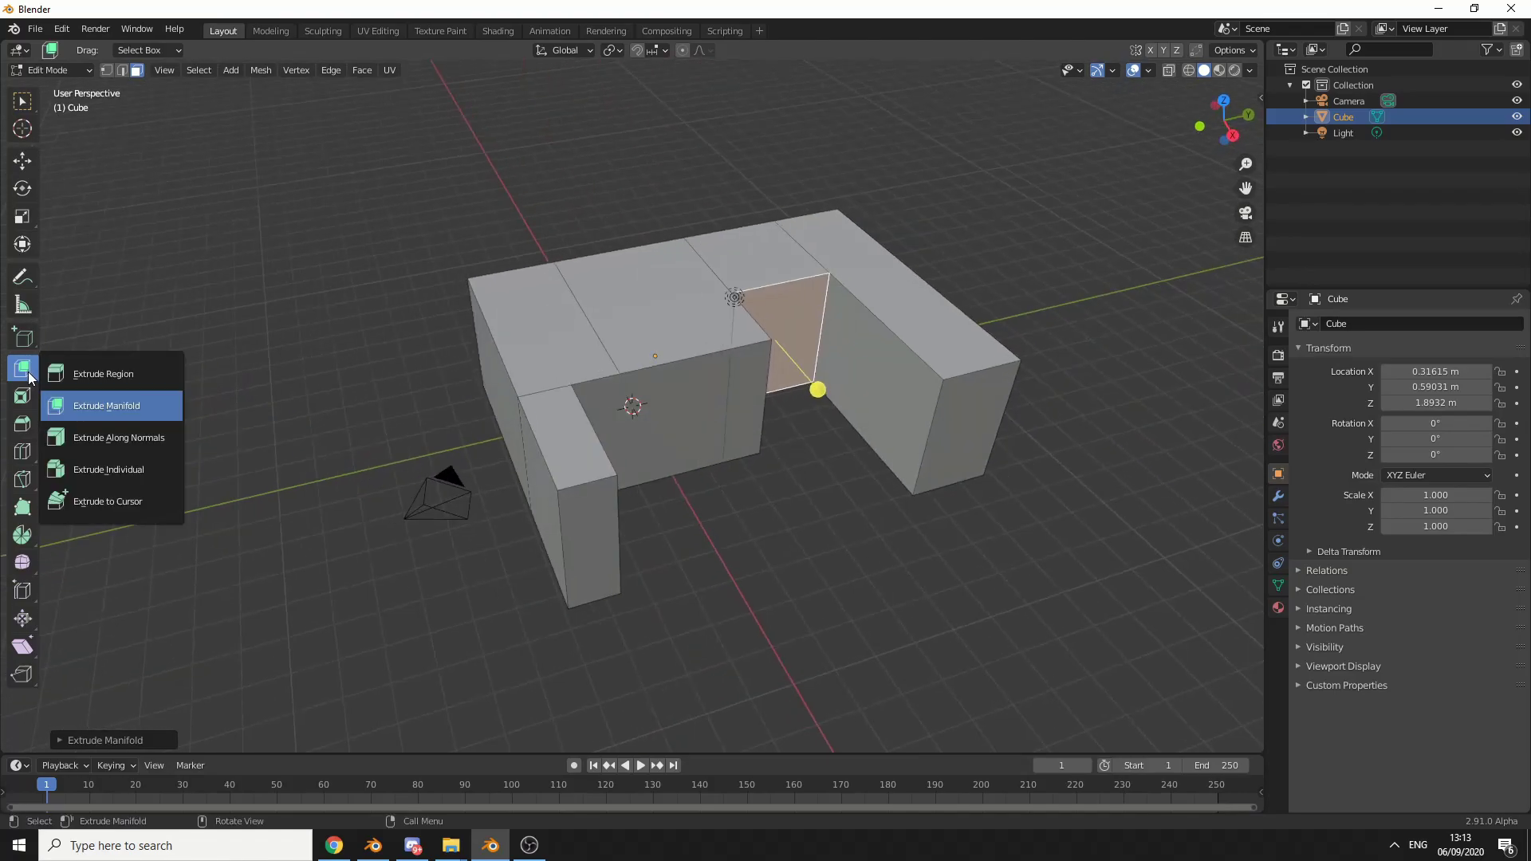
left_click(97, 375)
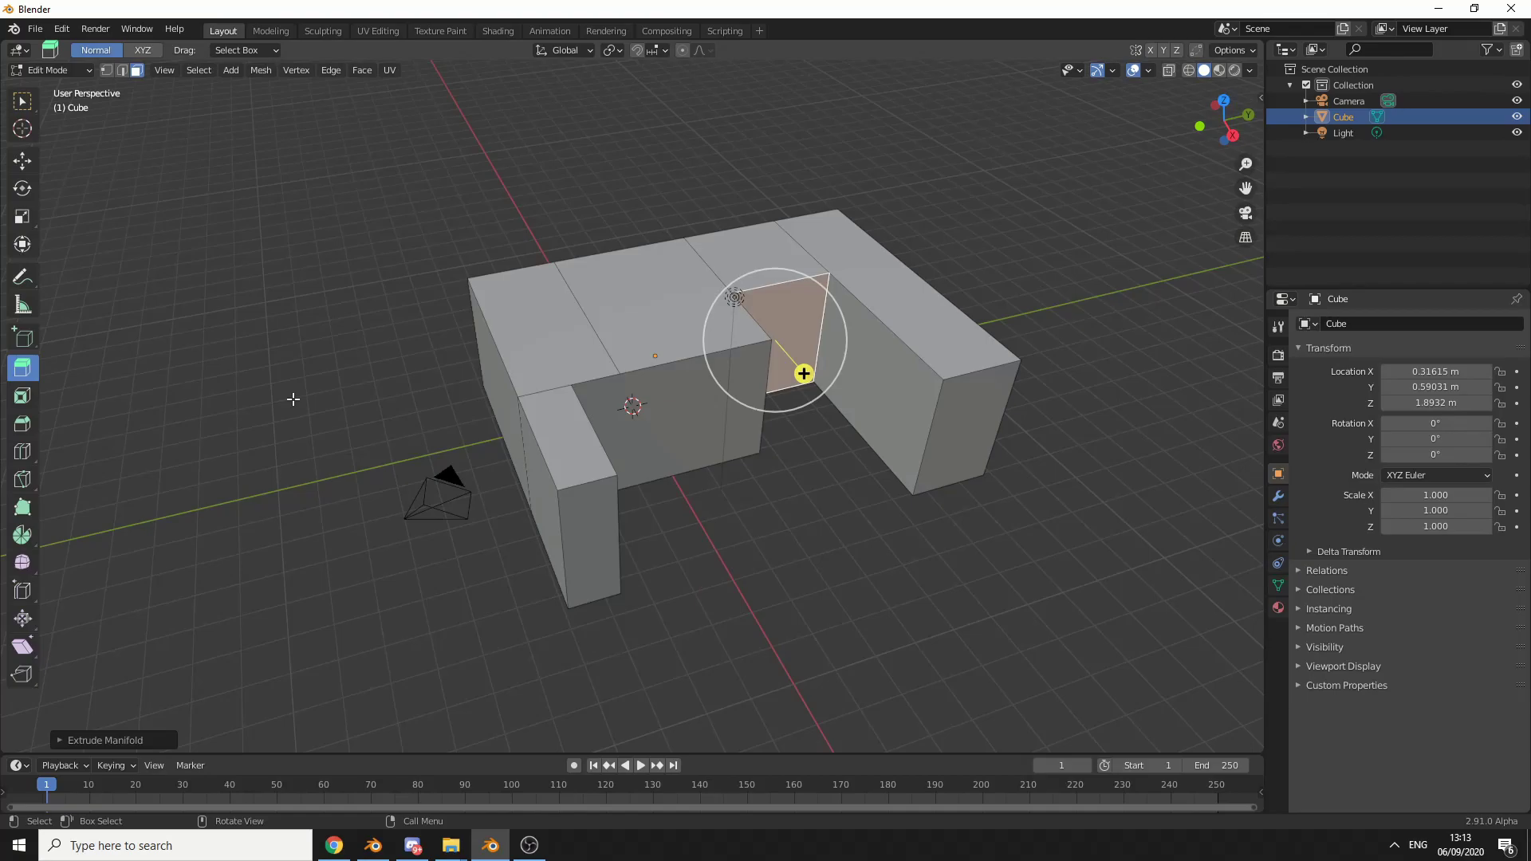
key("alt+e")
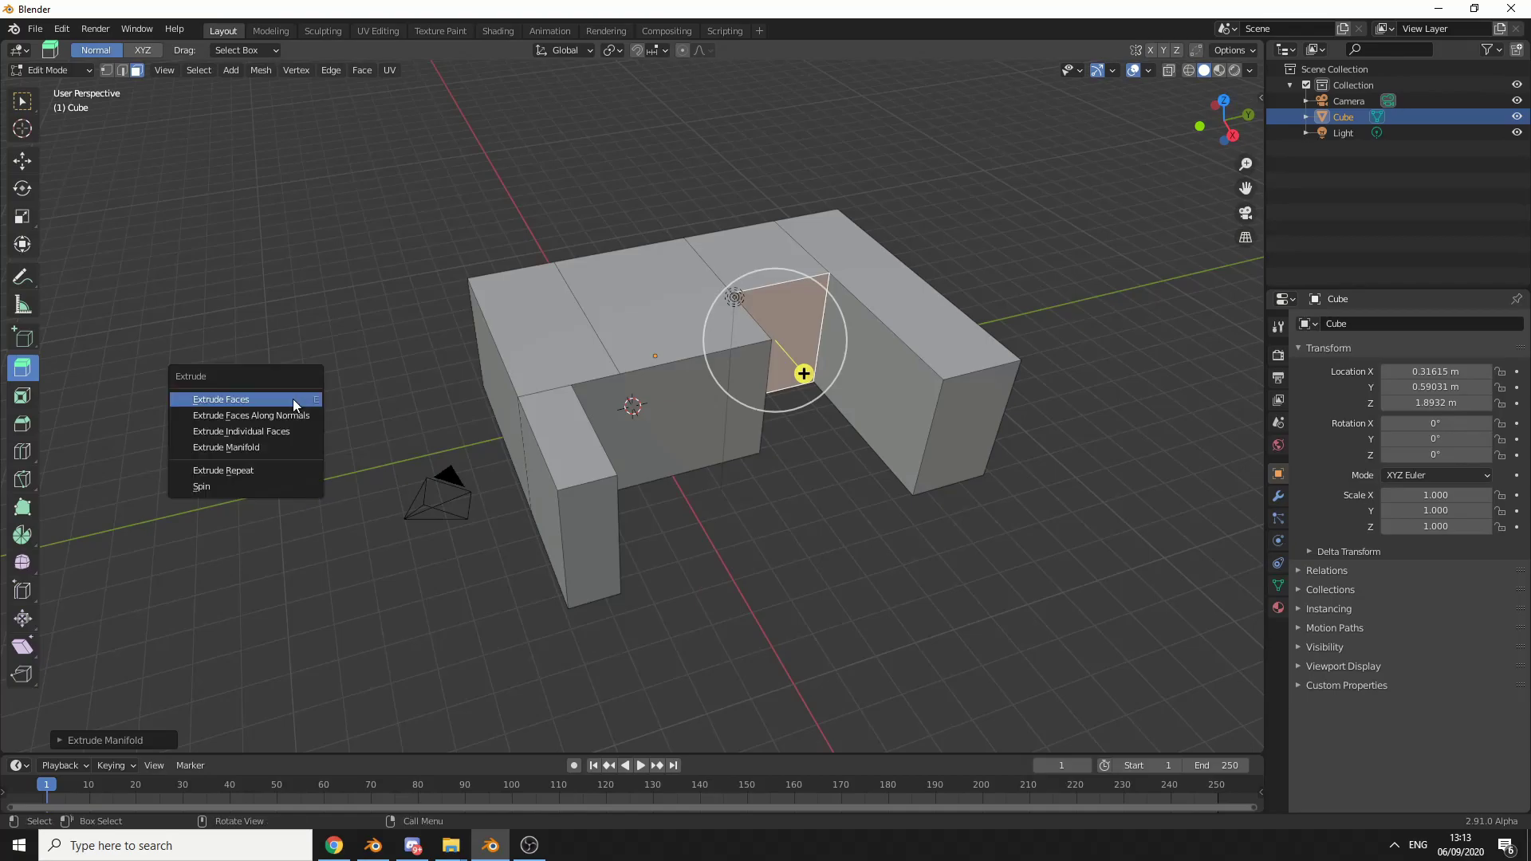
left_click(502, 639)
mouse_move(852, 645)
middle_mouse_down()
mouse_move(916, 647)
mouse_move(850, 640)
middle_mouse_up()
Step: Extrude the short arm's side face outward as a region, inspect it, then undo
left_click(602, 557)
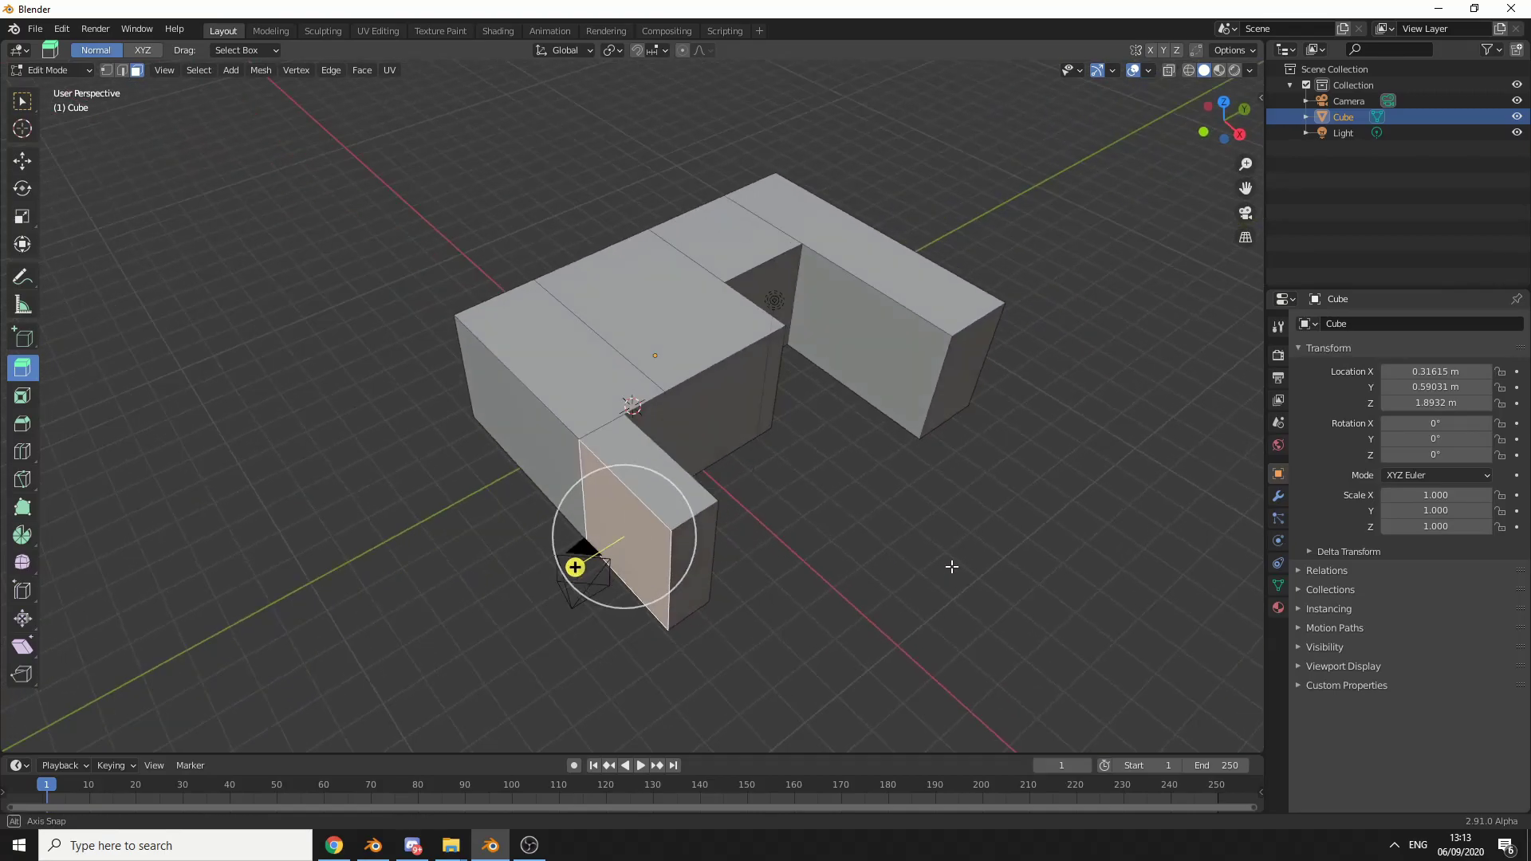
middle_click_drag(587, 563, 605, 211)
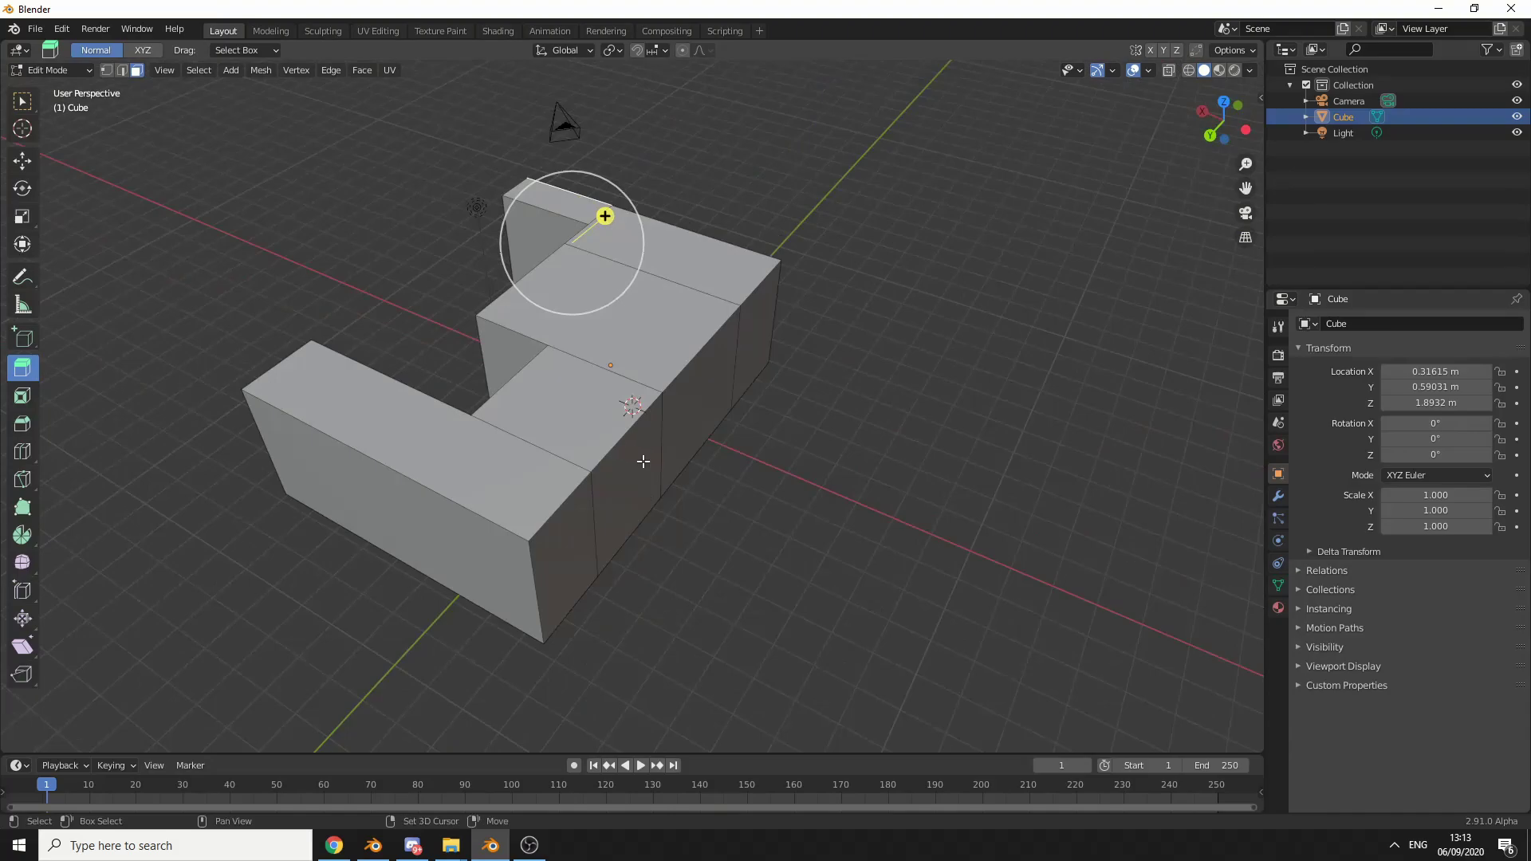
middle_click_drag(649, 335, 598, 371)
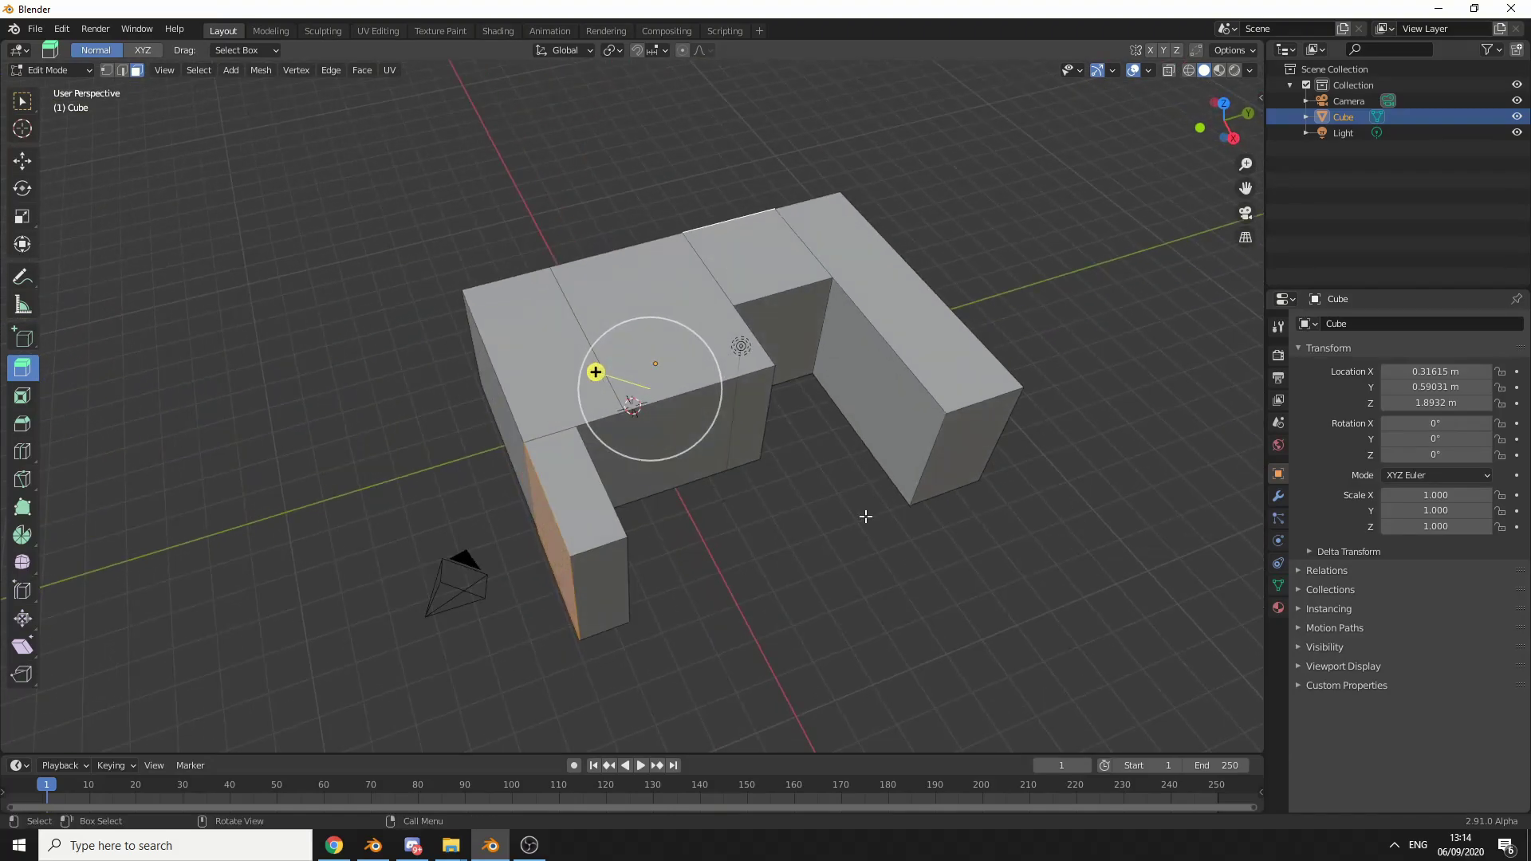
left_click_drag(597, 372, 362, 251)
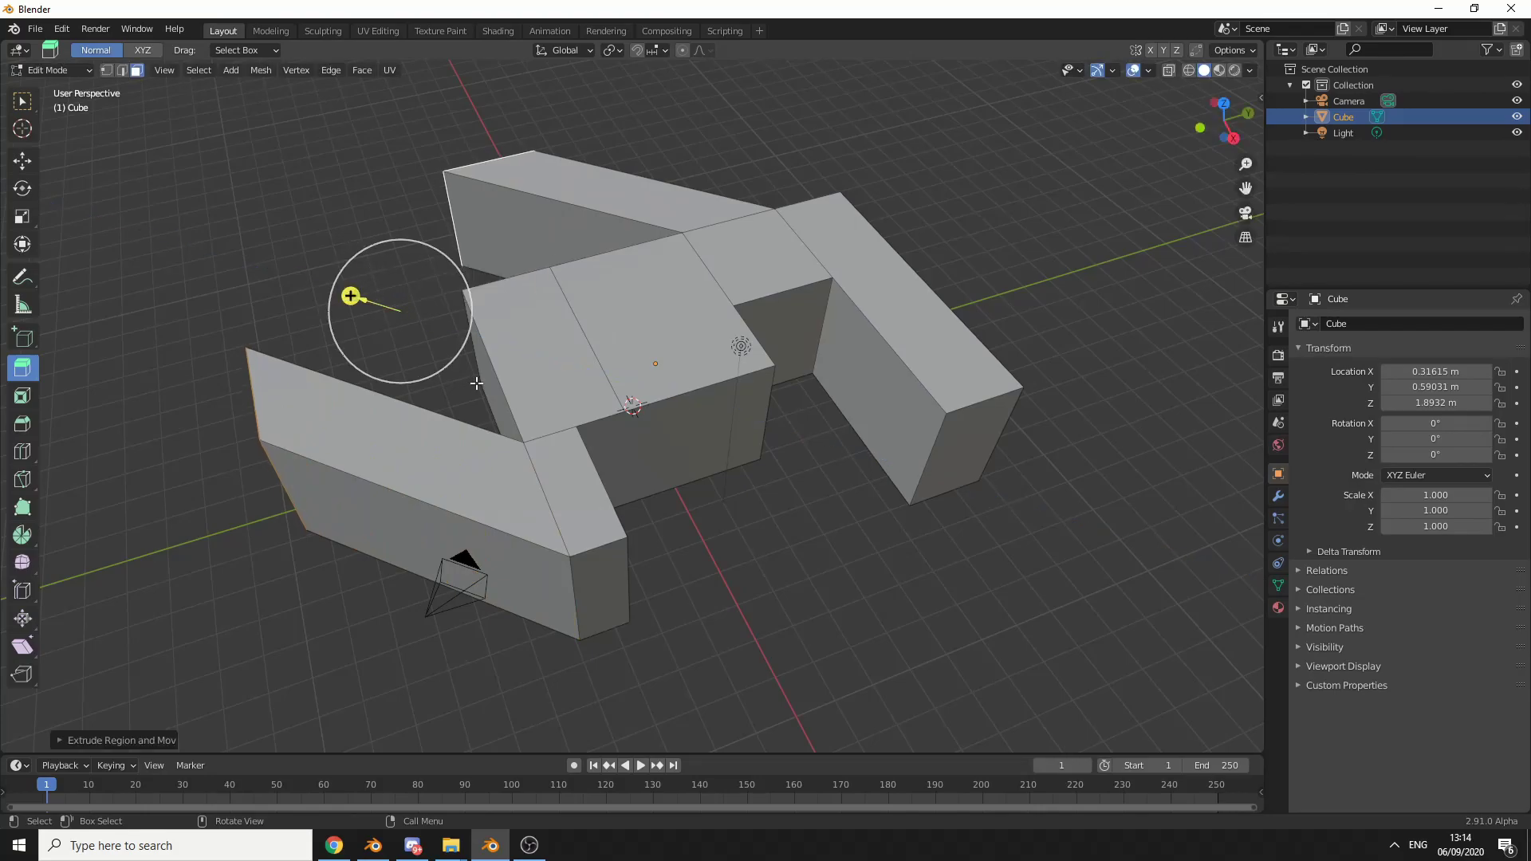
middle_click_drag(478, 415, 531, 487)
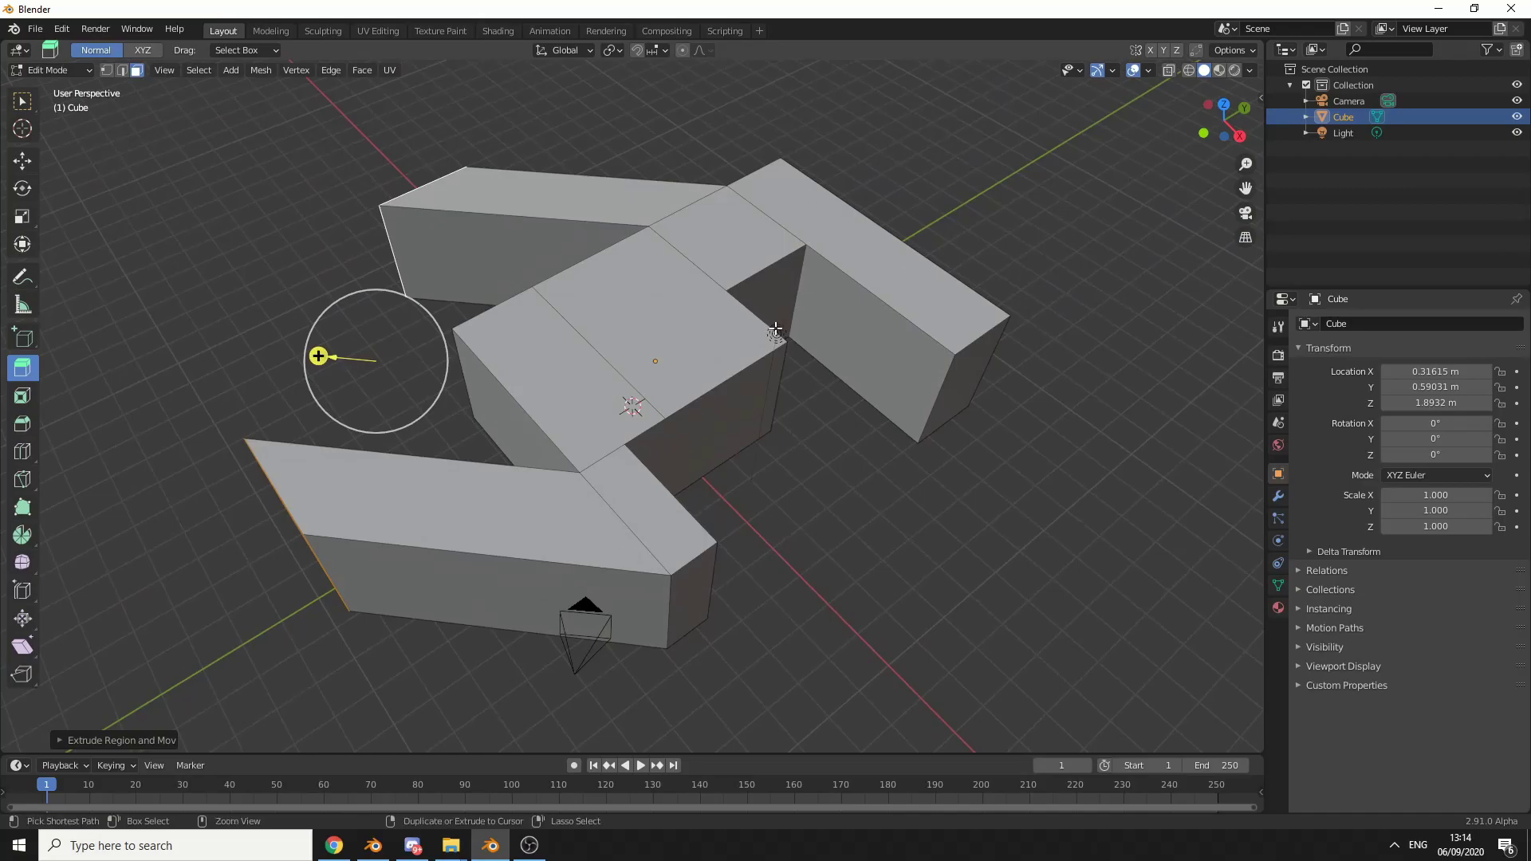
key("ctrl+z")
Step: Extrude the selected end face with Extrude Individual, then pull it back inward
left_click(25, 371)
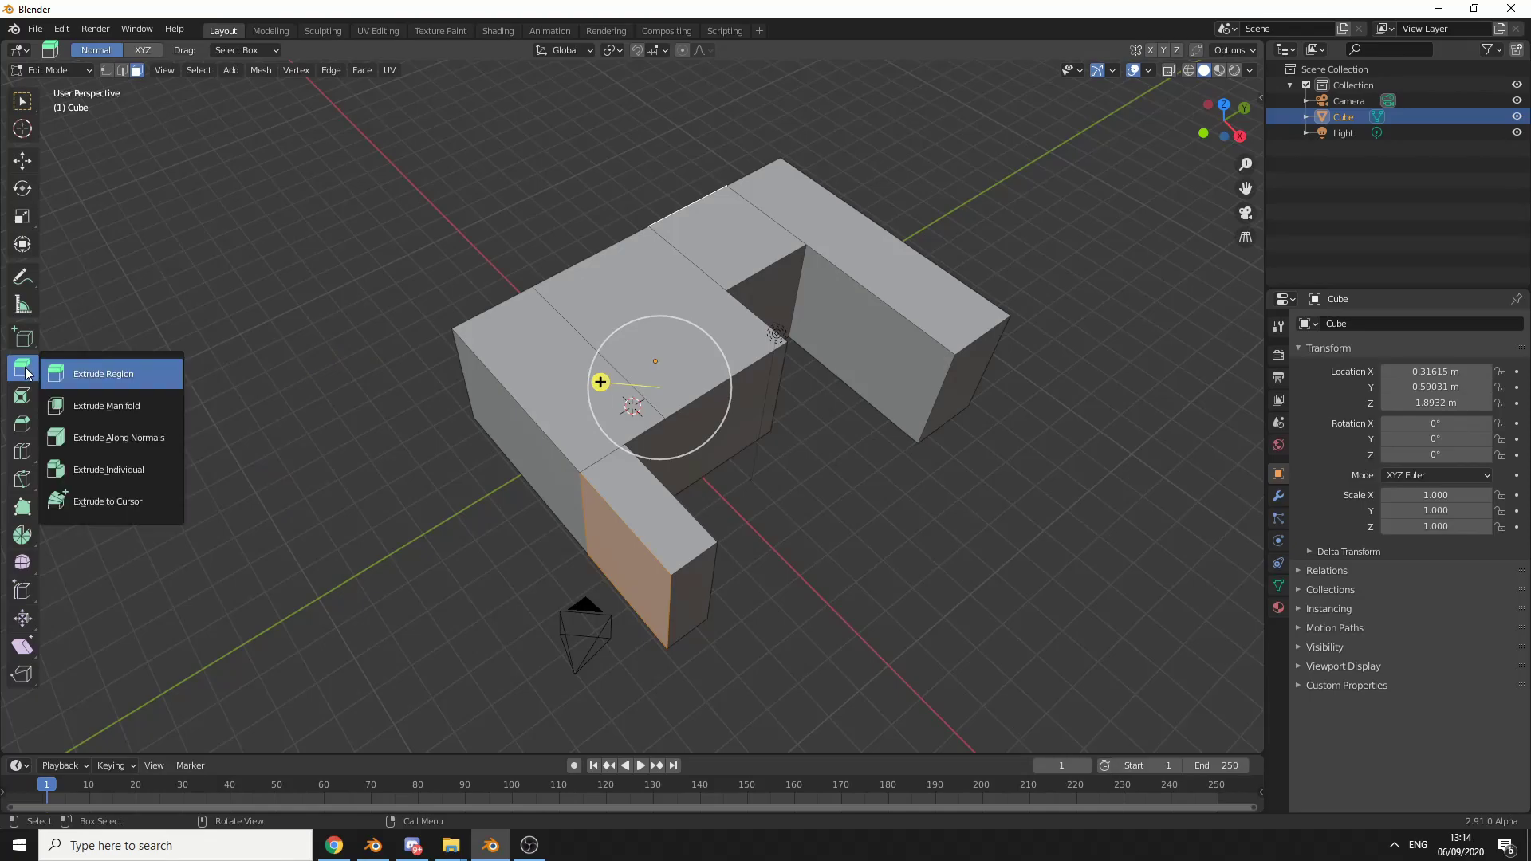
left_click(98, 472)
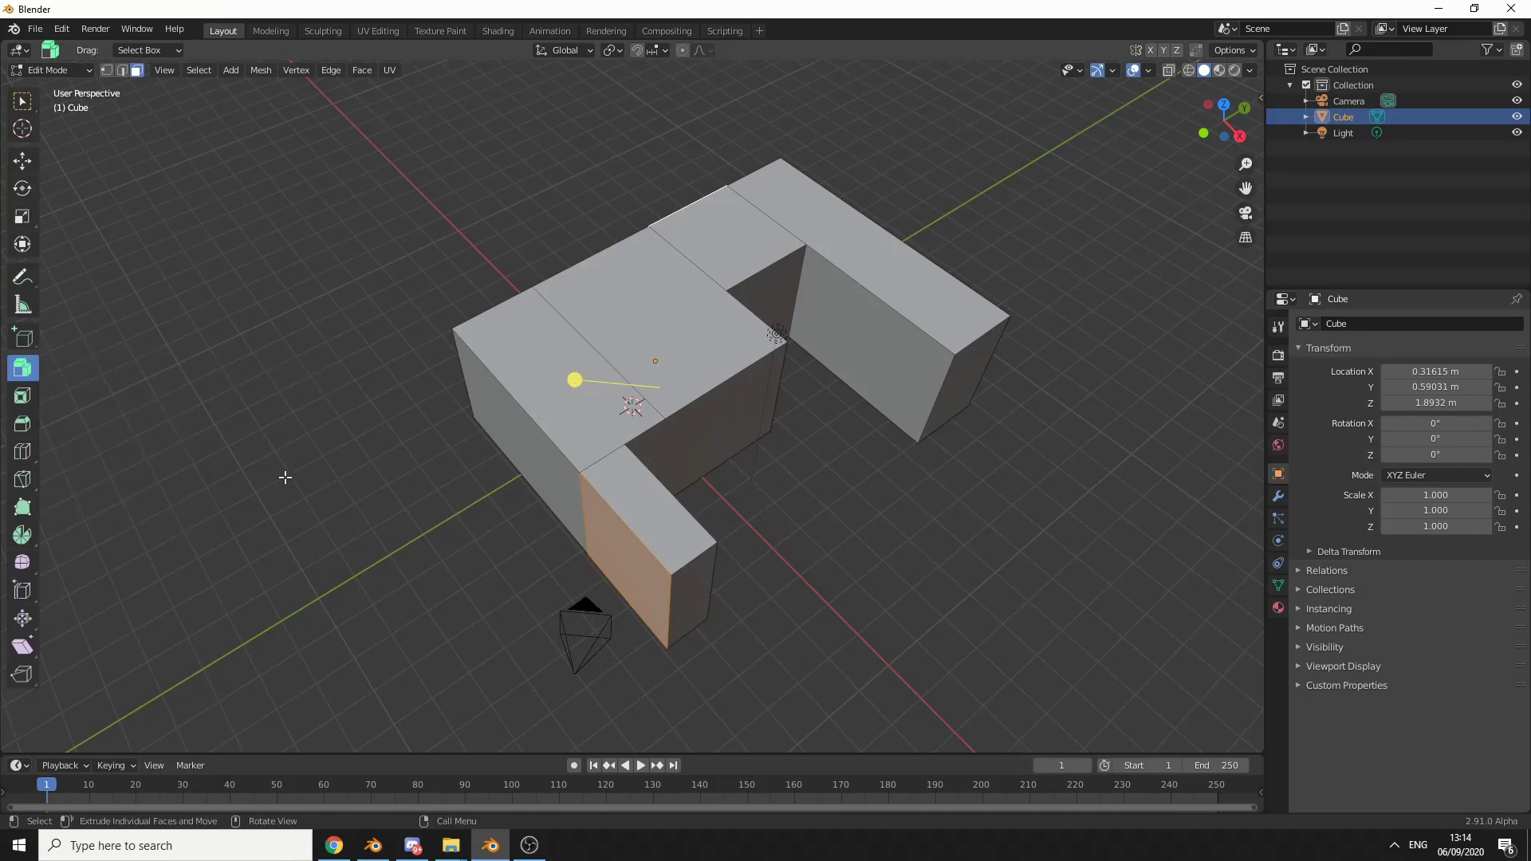
left_click_drag(574, 383, 204, 266)
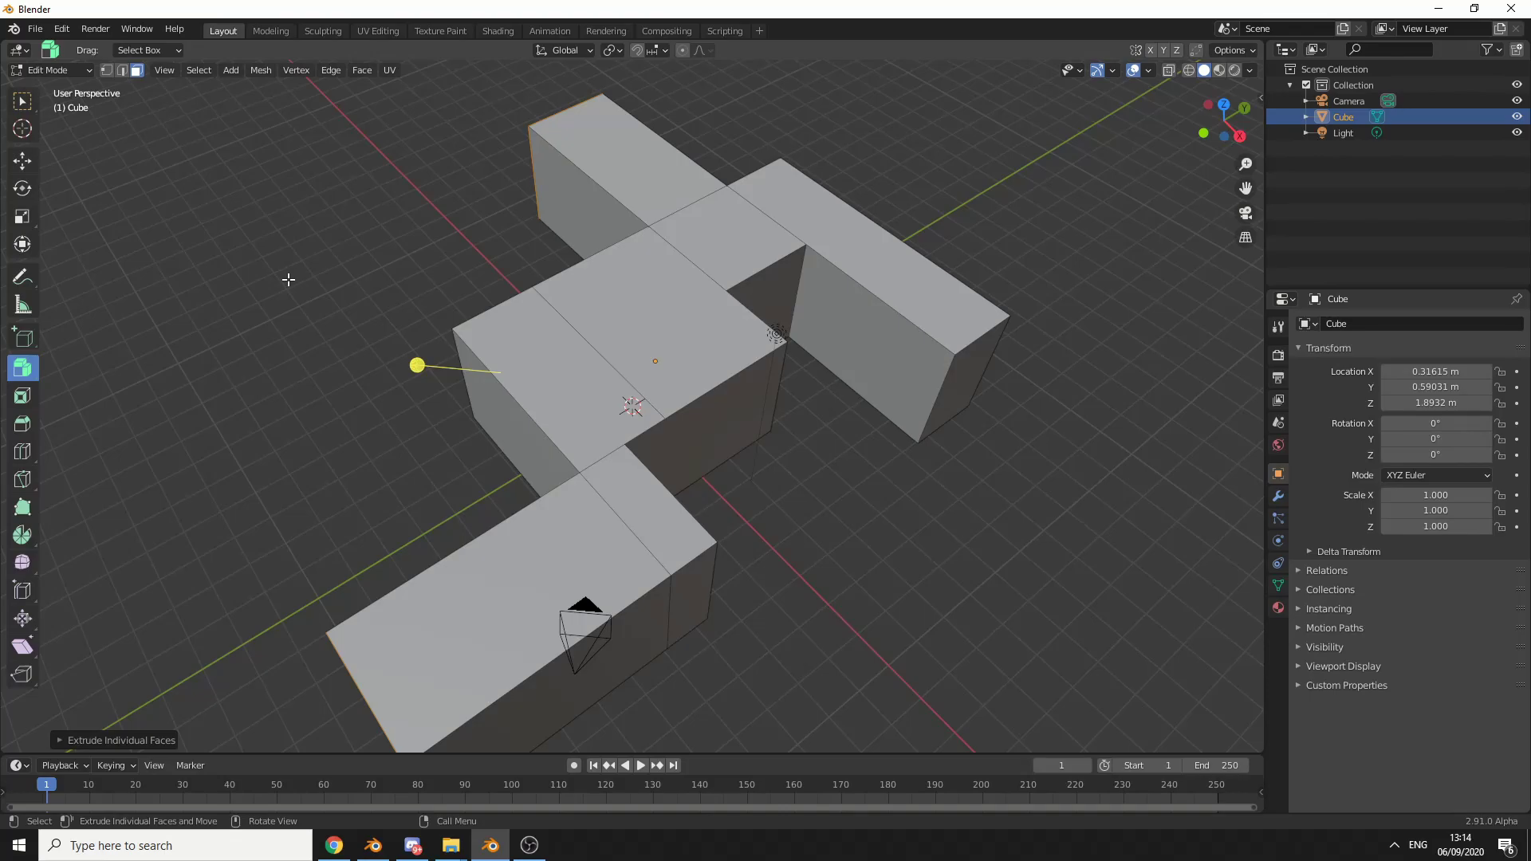
middle_click_drag(820, 424, 887, 382)
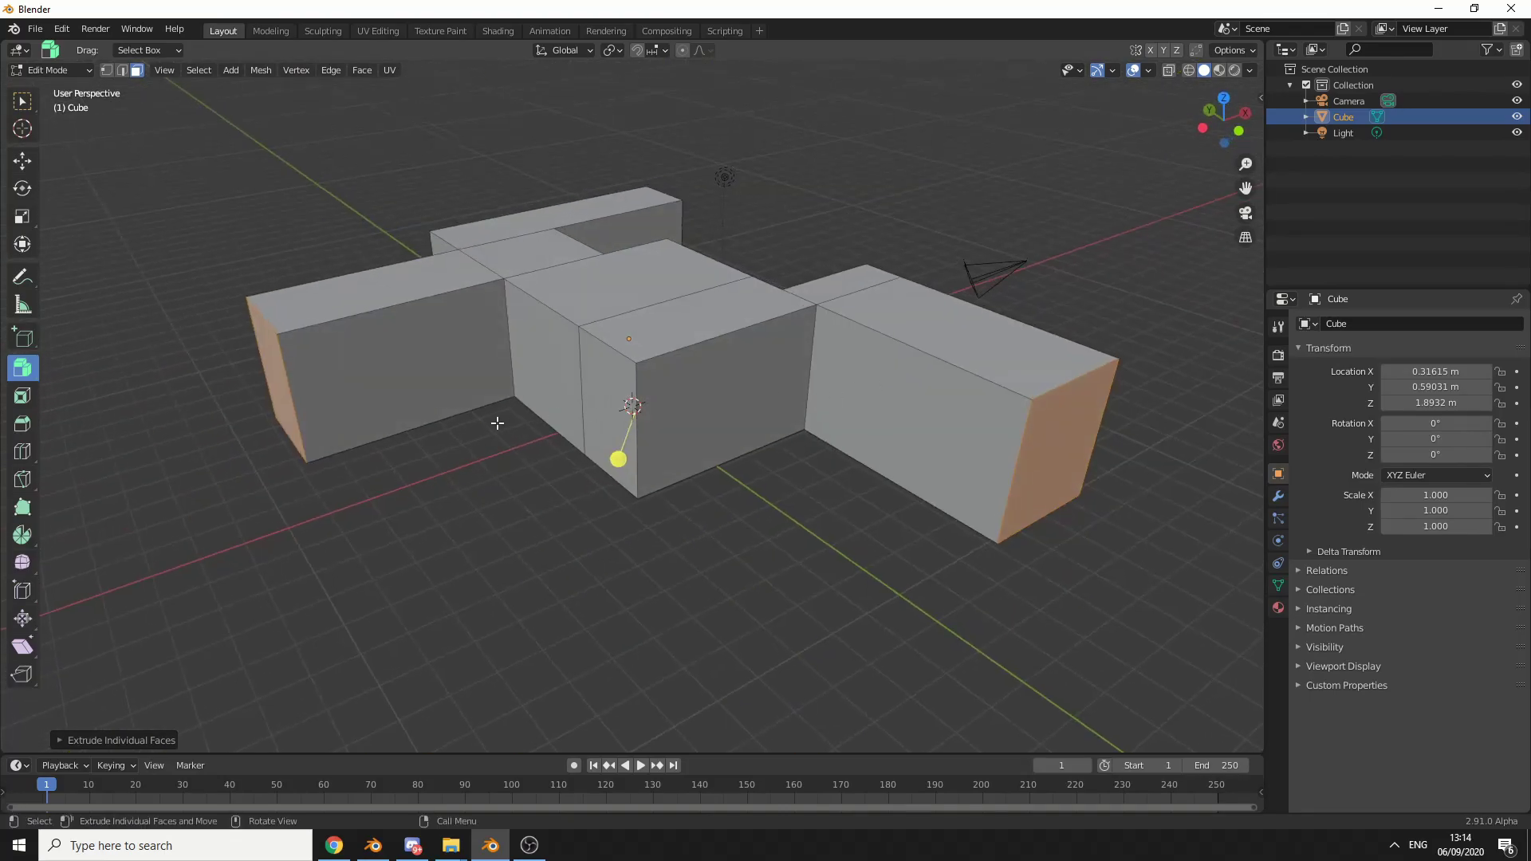
left_click_drag(618, 459, 729, 375)
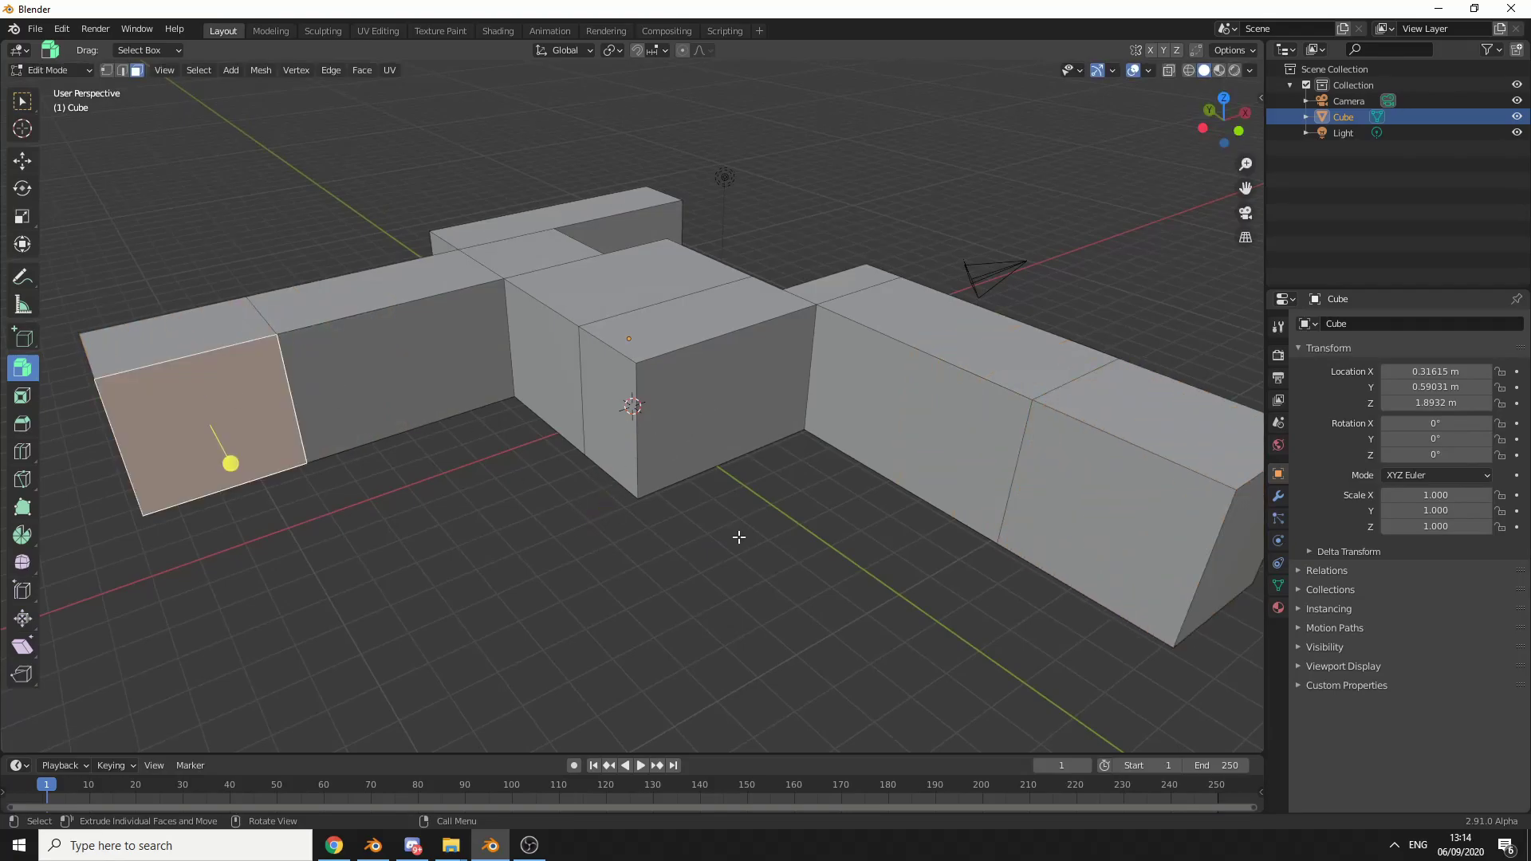
Step: Add the right arm's end face and extrude both end faces far out into long arms
left_click(1127, 539, "shift")
scroll(1127, 539, "down", 2)
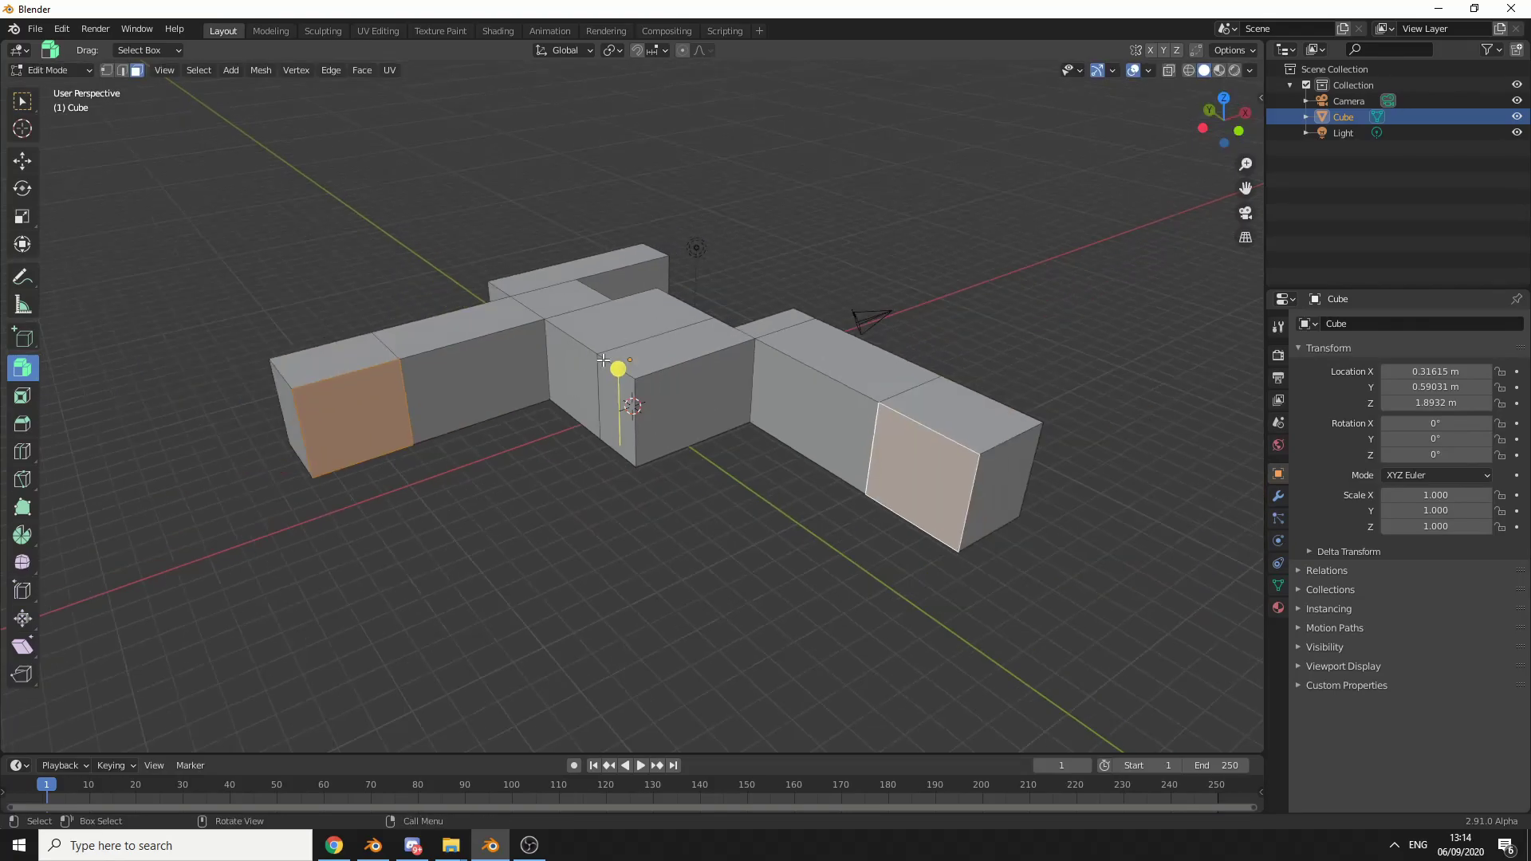
left_click_drag(619, 367, 627, 201)
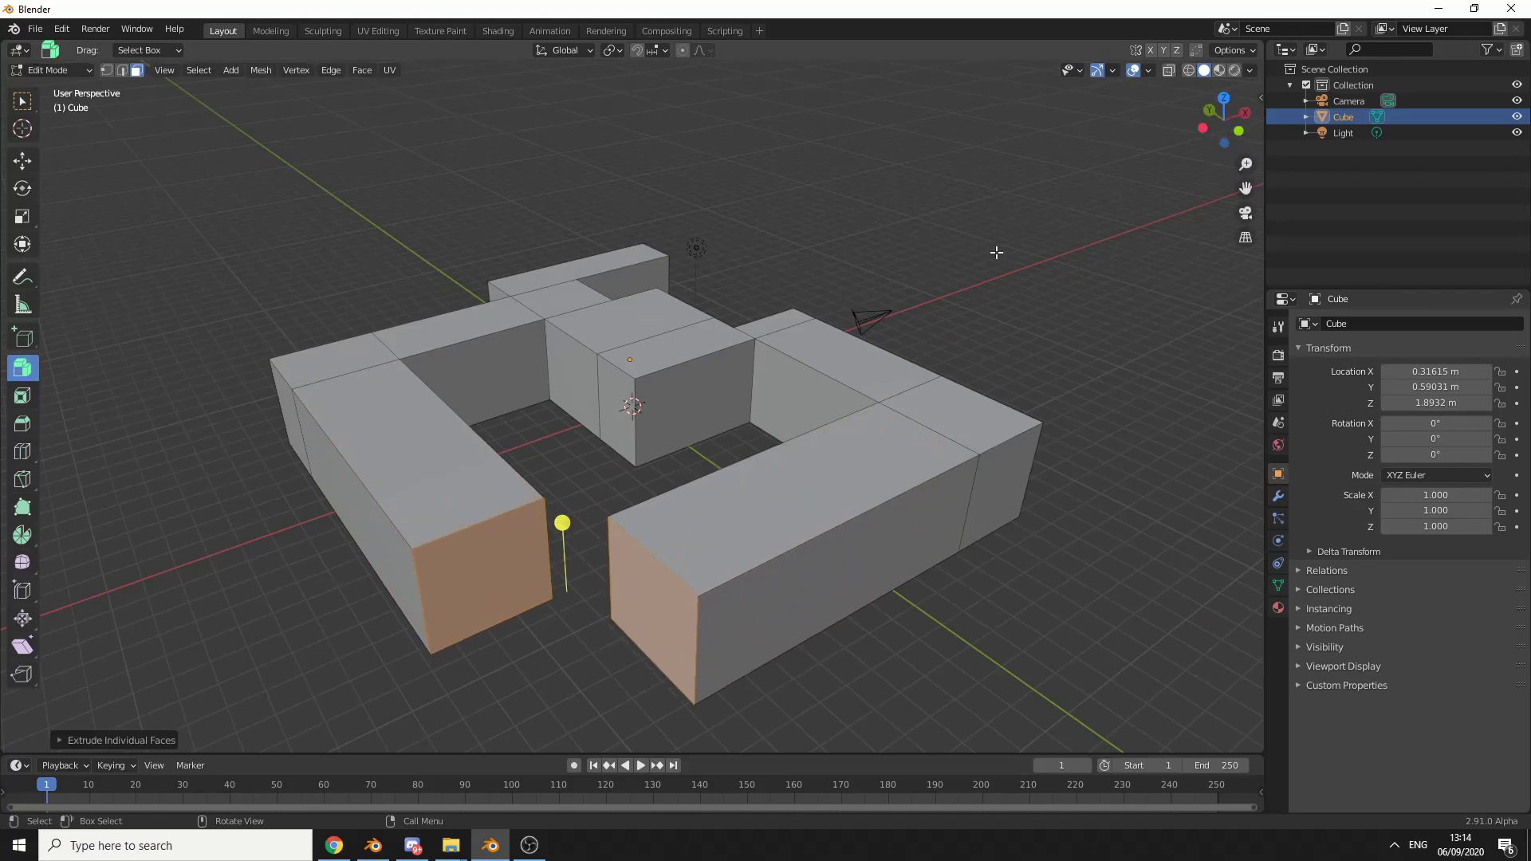
middle_click_drag(996, 252, 907, 331)
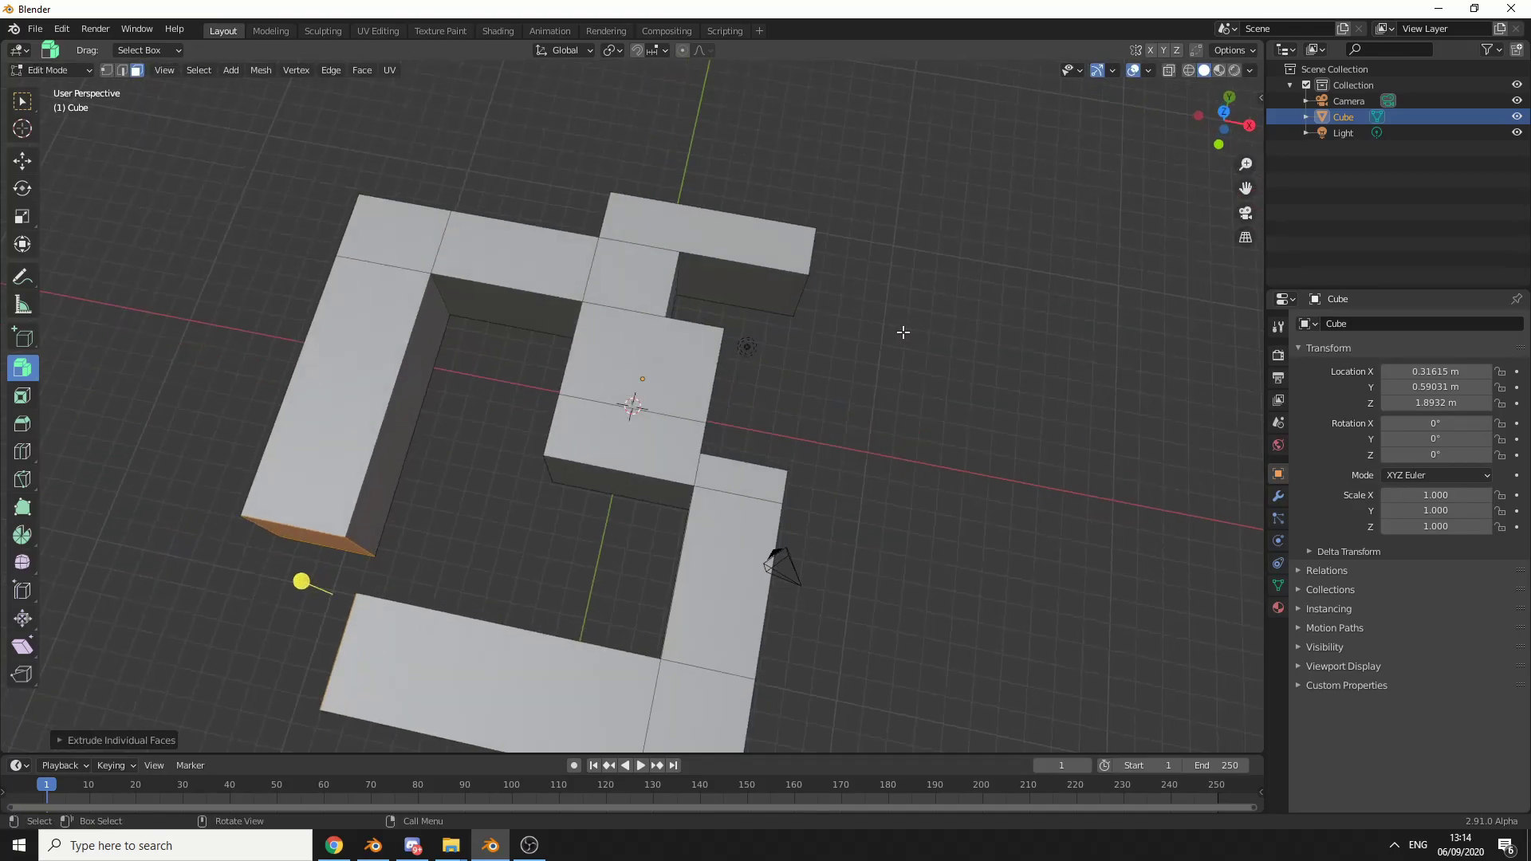
scroll(903, 332, "down", 2)
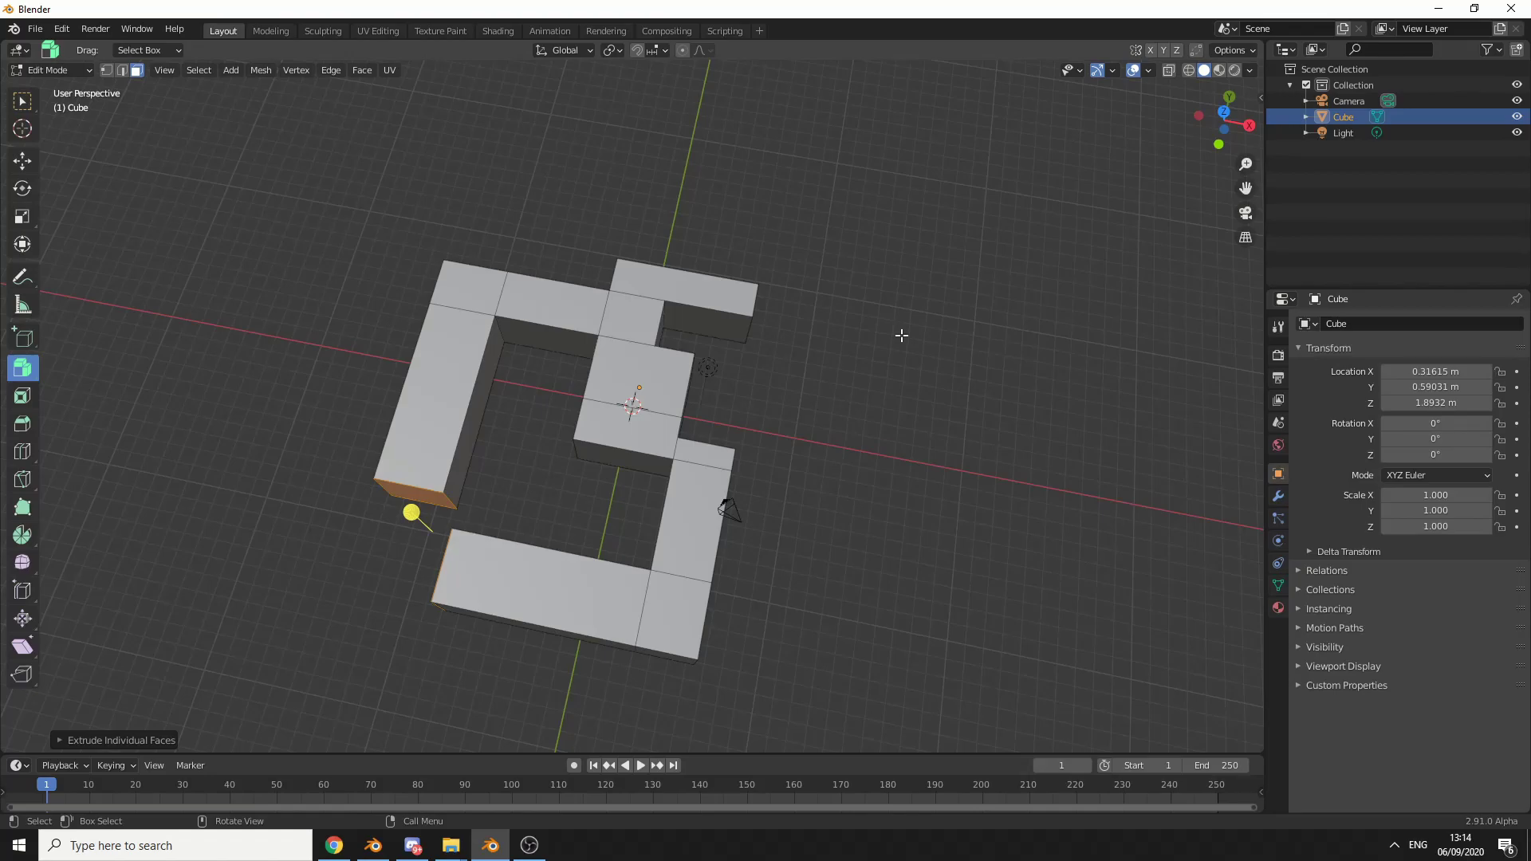
Step: Add a UV sphere to the mesh and scale it up
middle_click_drag(901, 335, 789, 341)
left_click(230, 70)
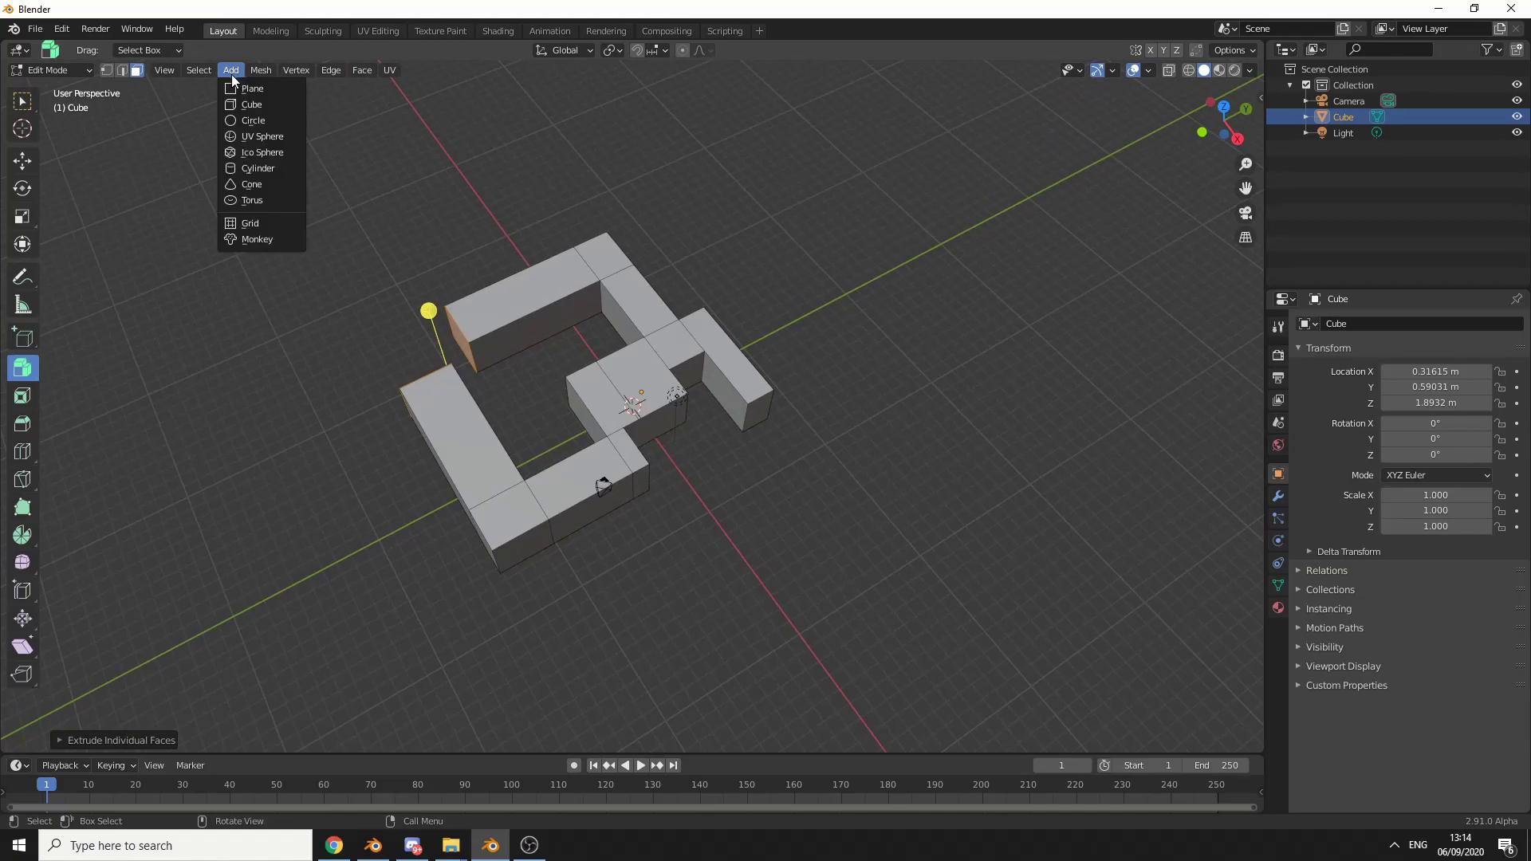
left_click(248, 134)
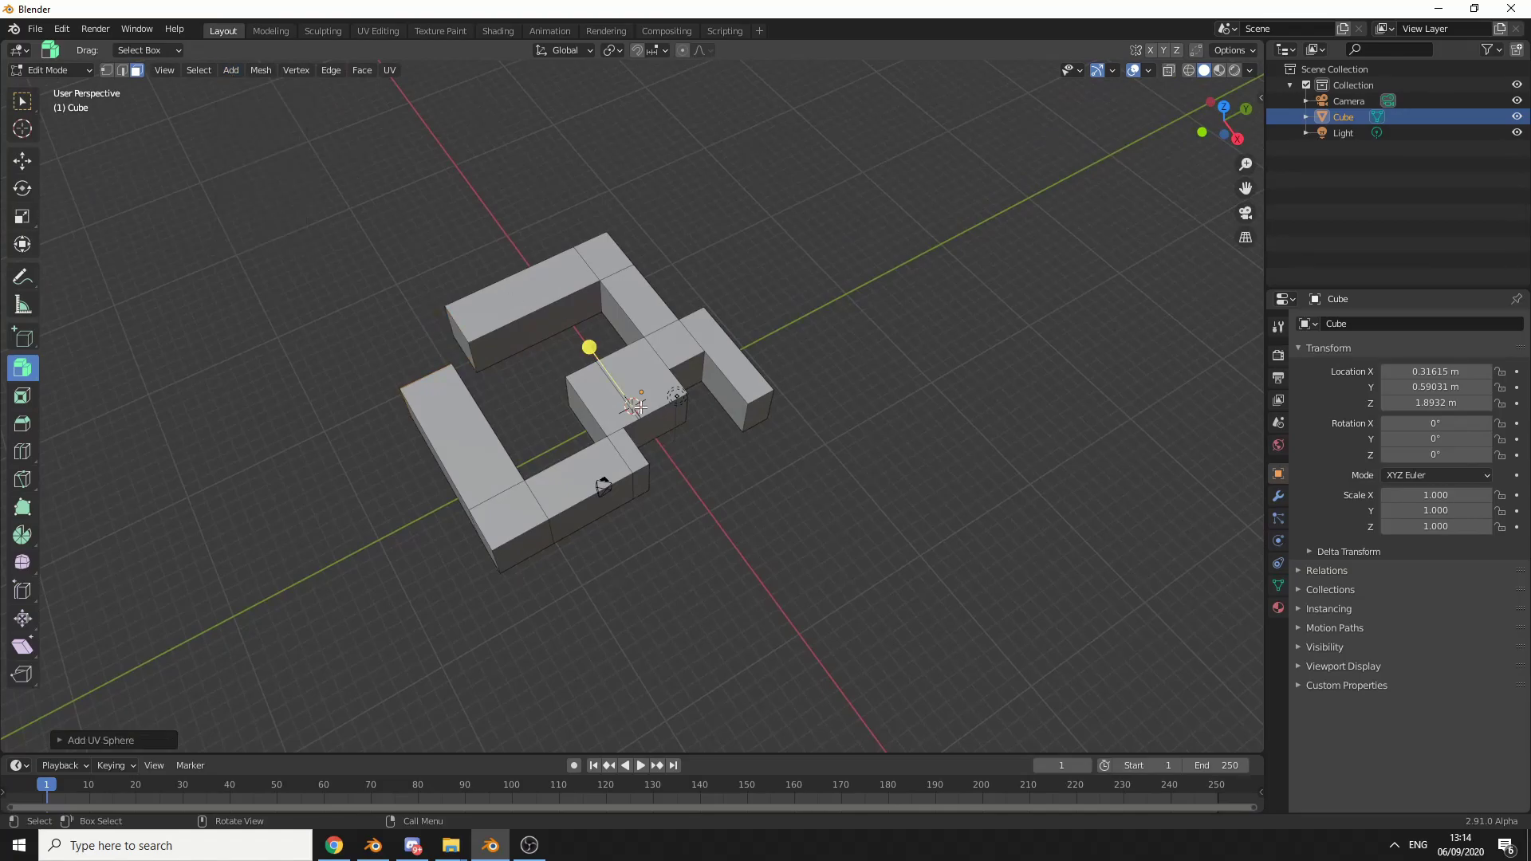
key("s")
left_click(920, 436)
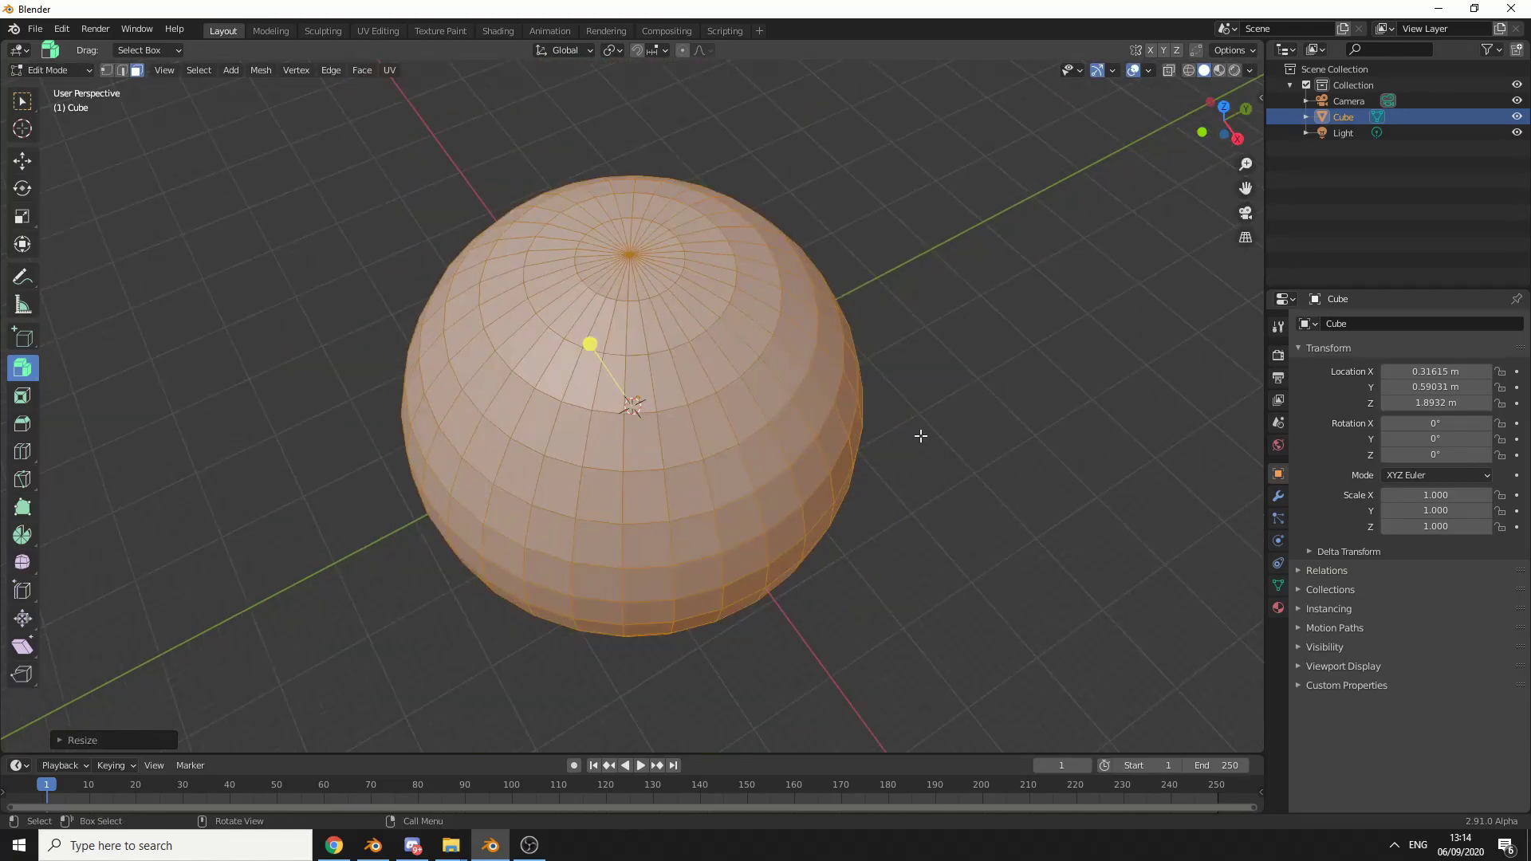
Step: Turn on face normals in Viewport Overlays with a display size of 0.84
left_click(1149, 71)
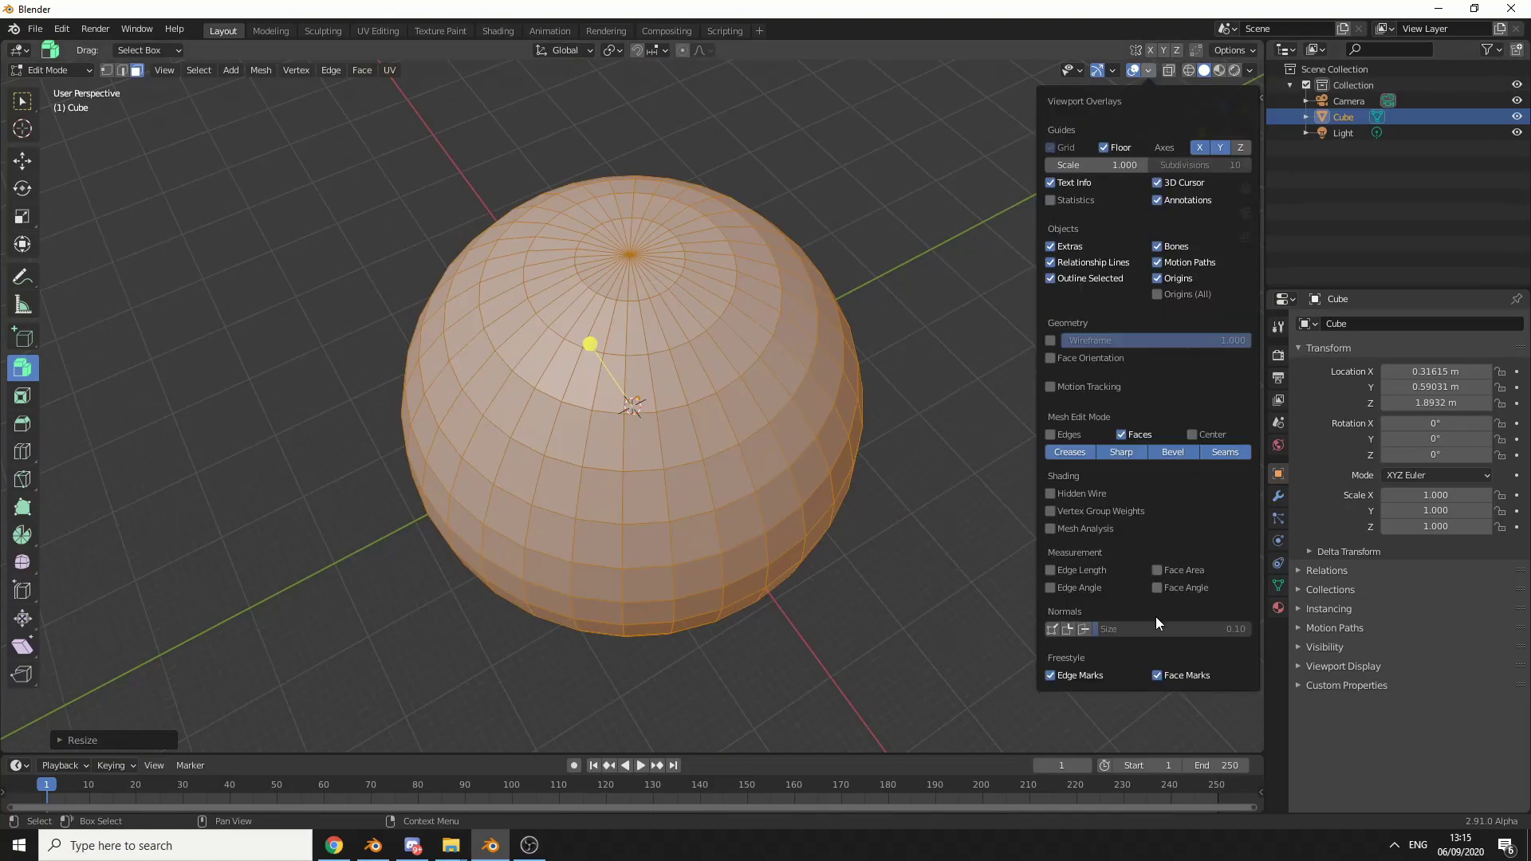
left_click(1084, 629)
left_click_drag(1131, 630, 1187, 630)
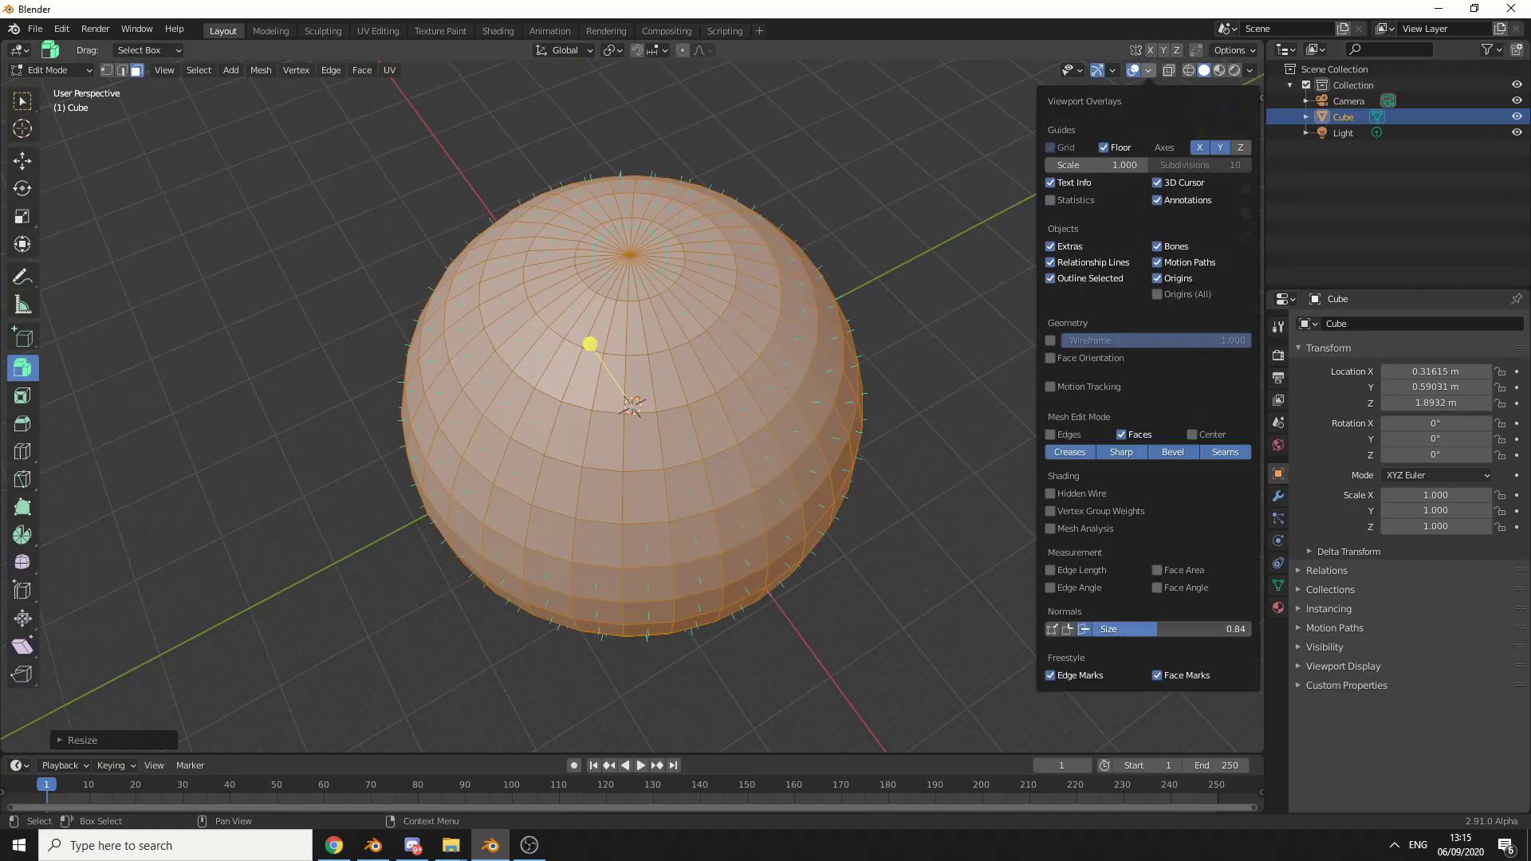
Step: Select several scattered faces on the sphere, including upper-middle and lower ones
left_click(519, 558)
middle_click_drag(606, 558, 718, 510)
left_click(759, 481, "shift")
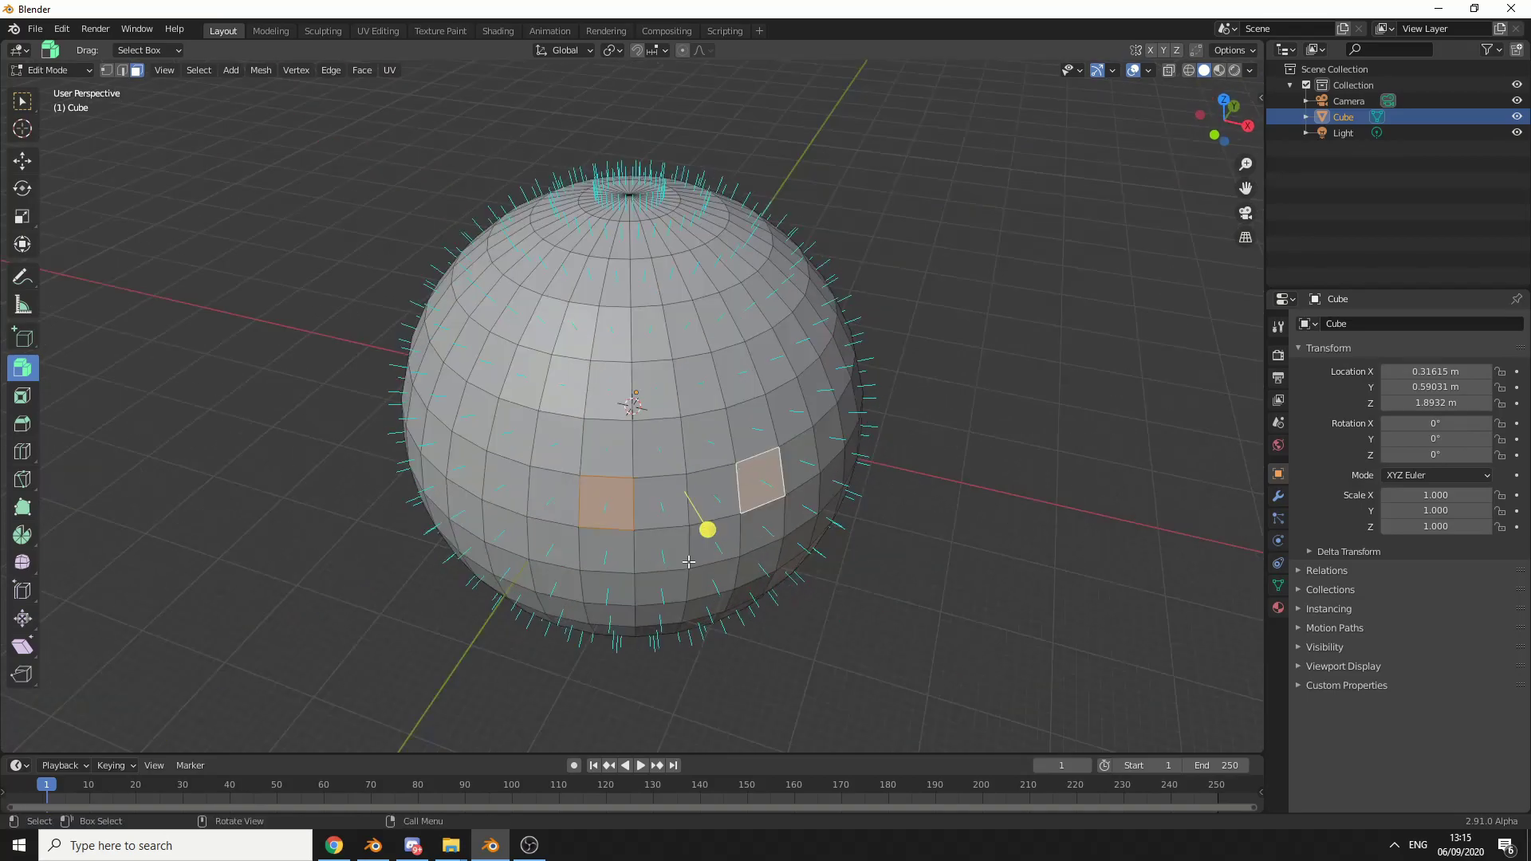
left_click(699, 401, "shift")
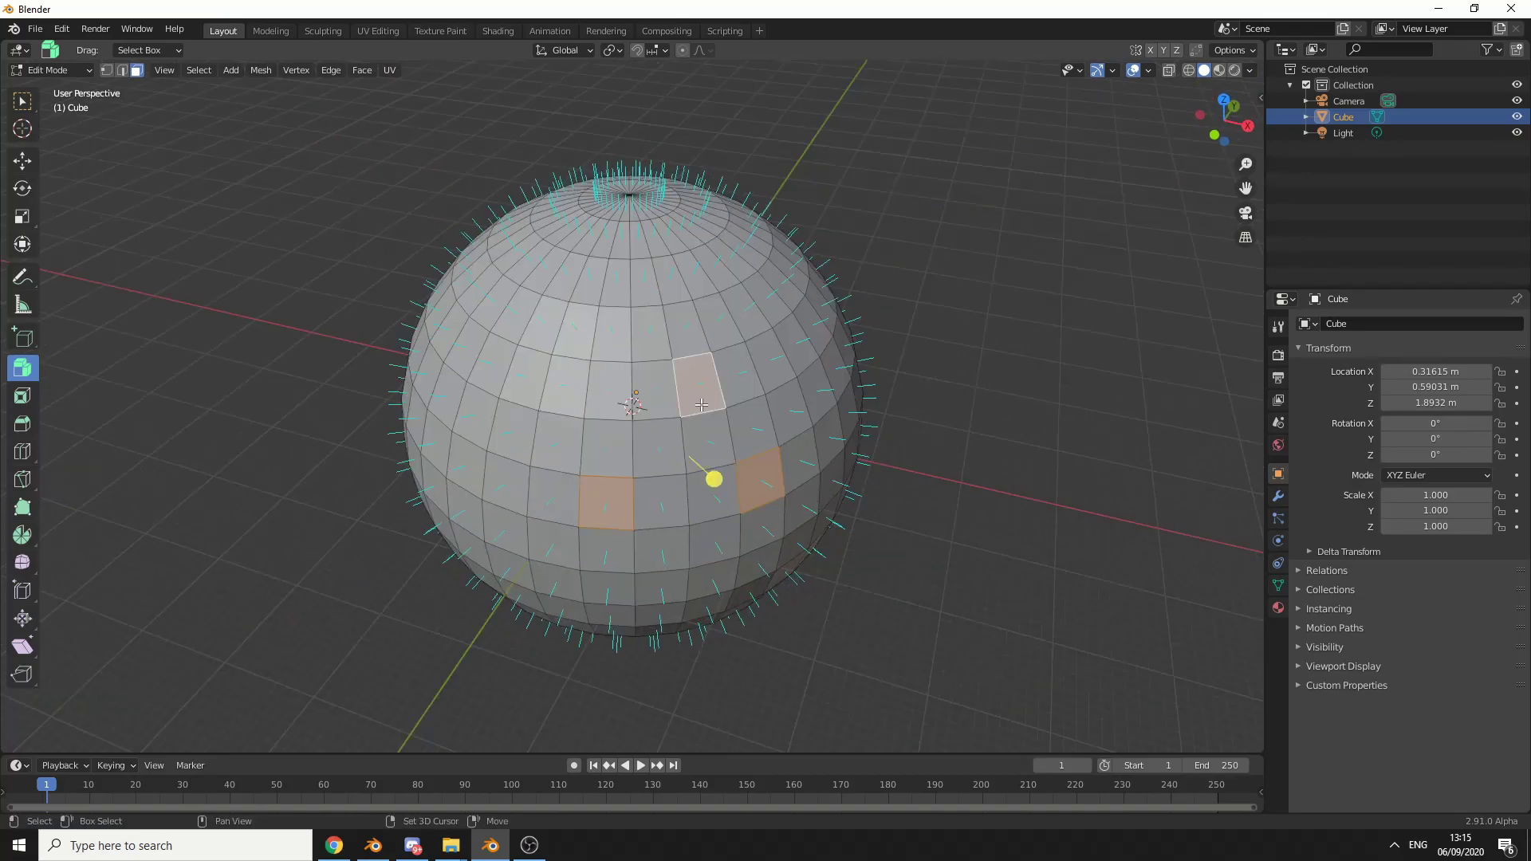
left_click(684, 590, "shift")
middle_click_drag(684, 590, 797, 574)
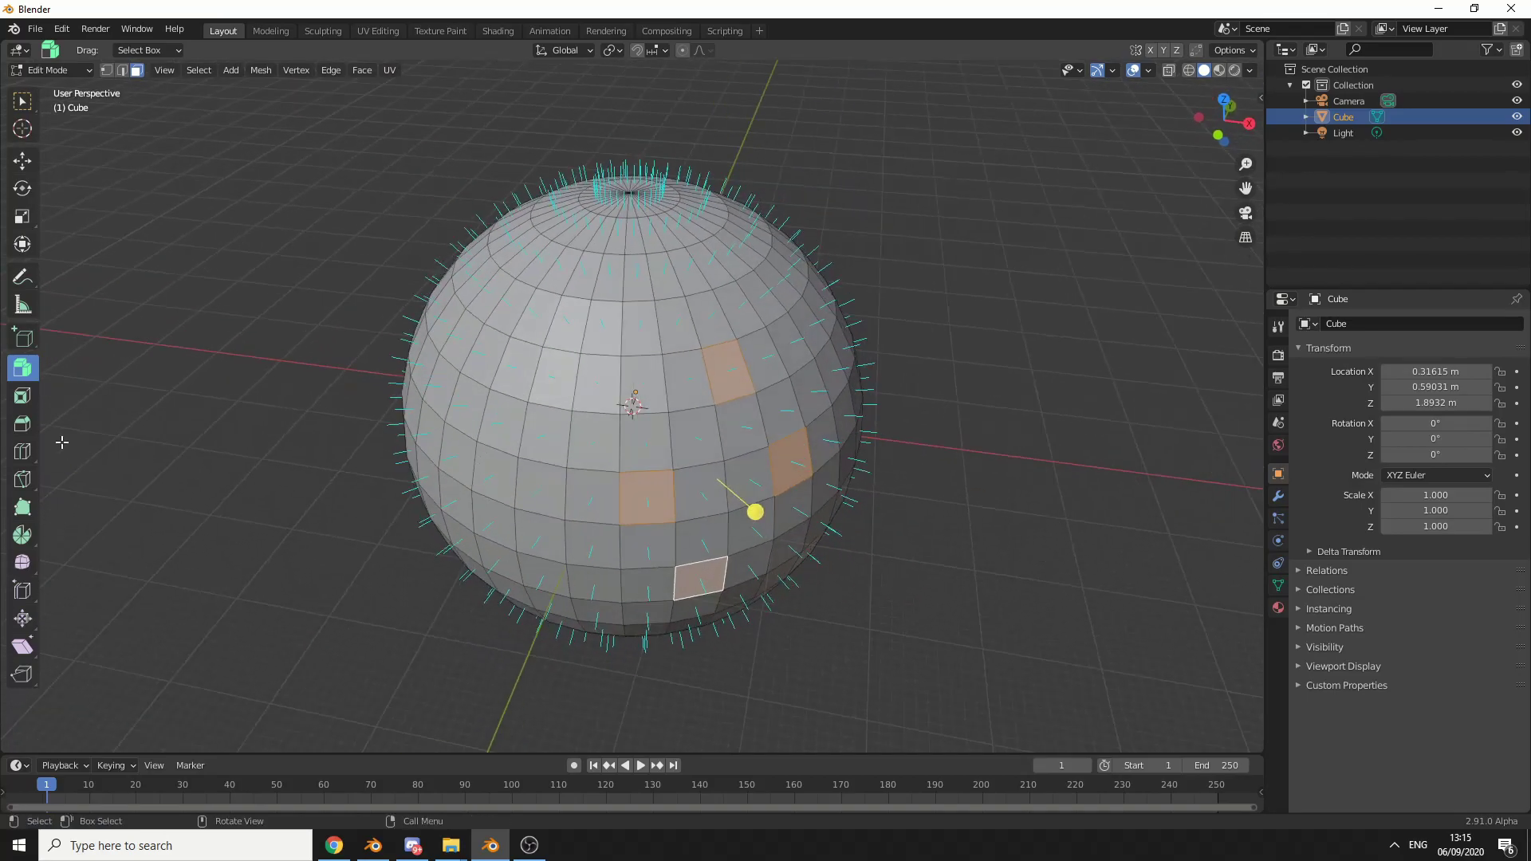
Step: Extrude the selected sphere faces outward together with Extrude Region
left_click_drag(23, 367, 77, 383)
left_click(77, 384)
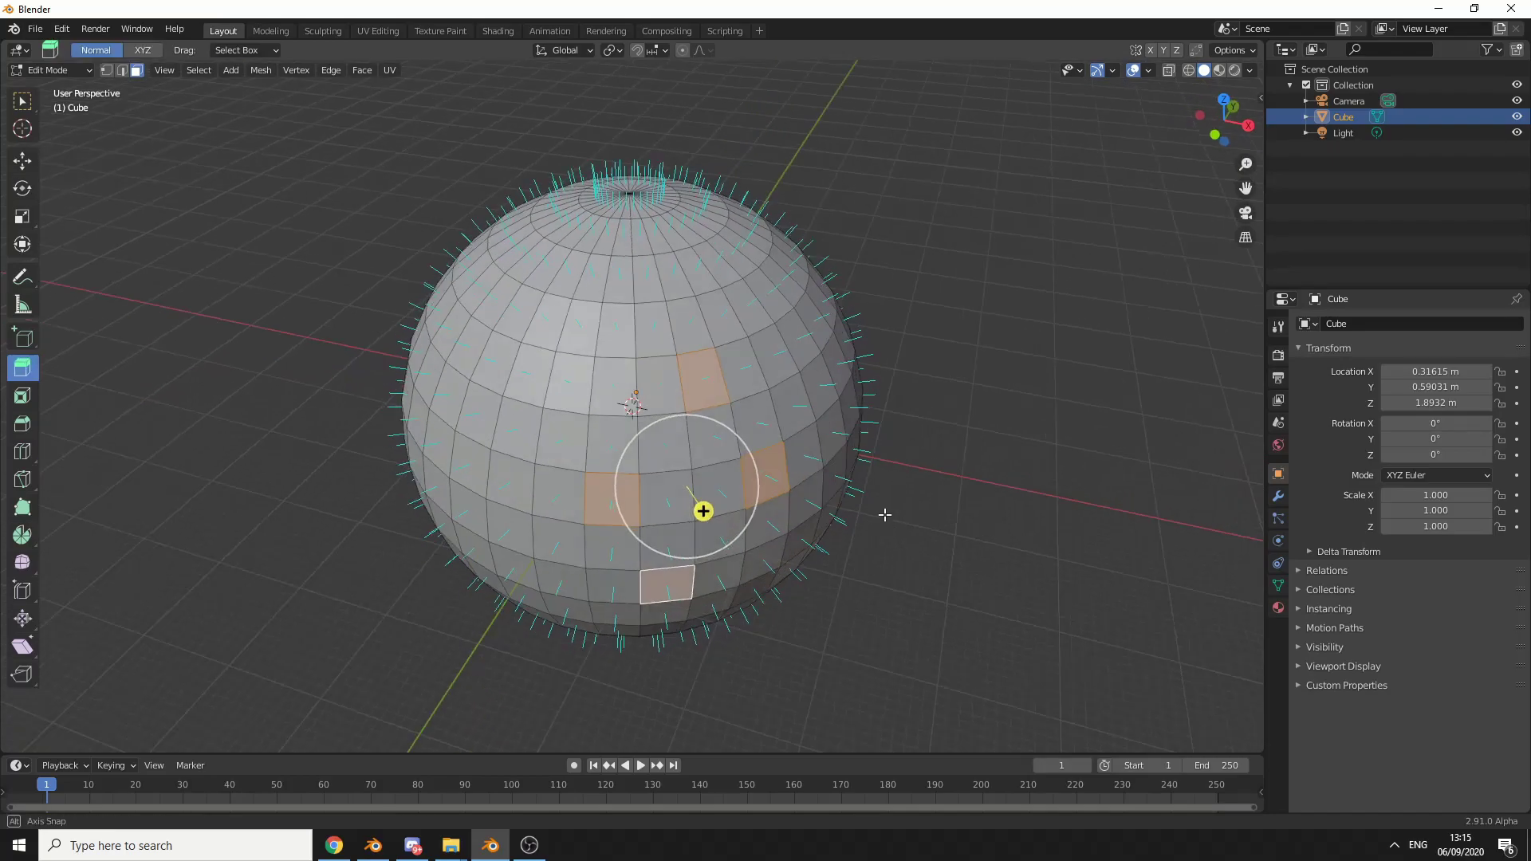
middle_click_drag(882, 516, 394, 498)
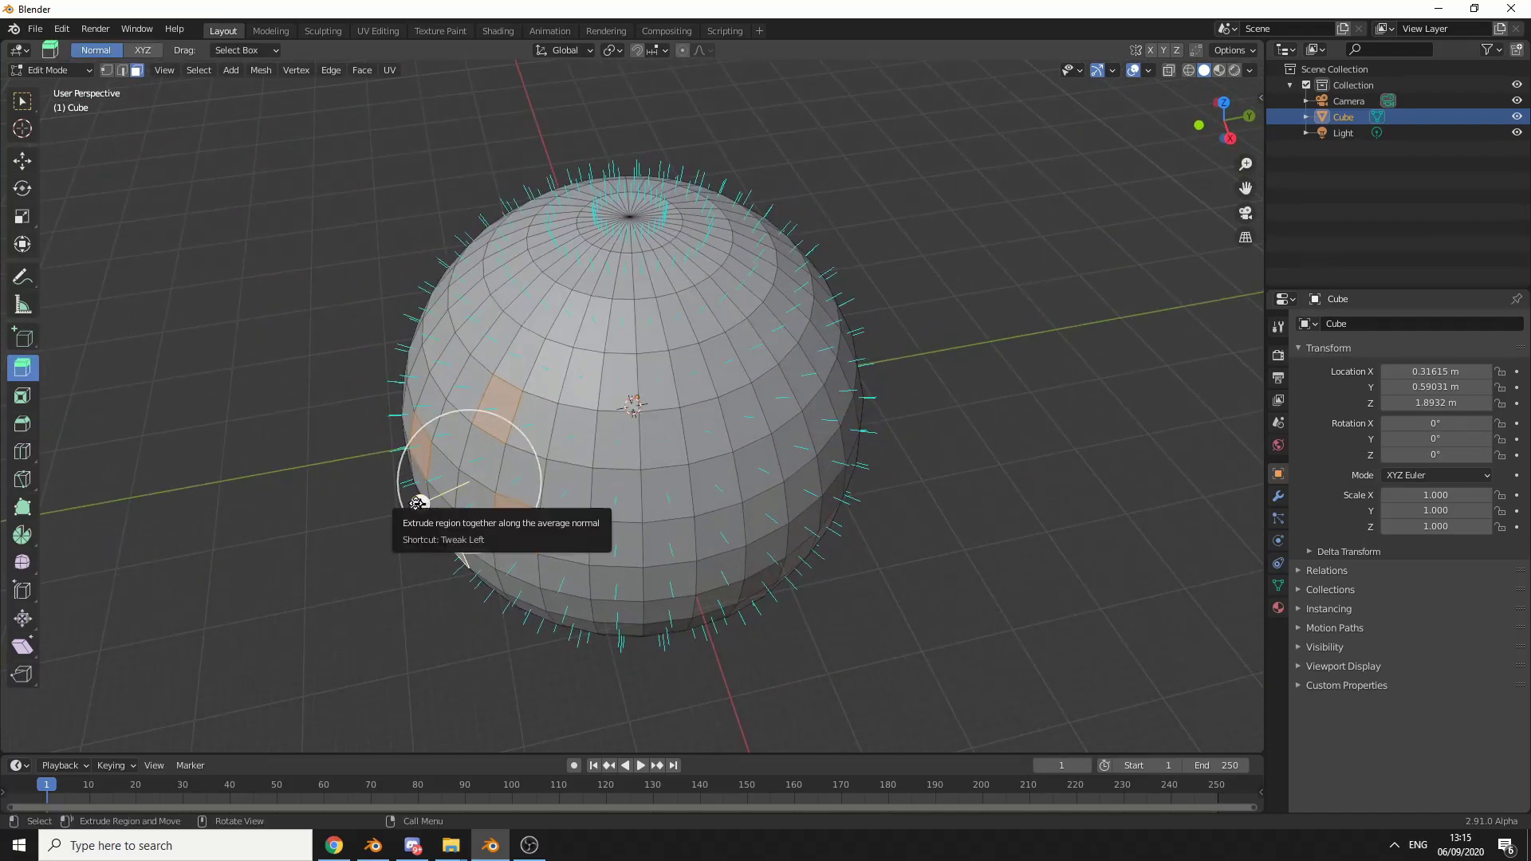
left_click_drag(418, 502, 337, 567)
middle_click_drag(337, 568, 773, 521)
Step: Select another group of sphere faces and extrude them into spikes with Extrude Faces Along Normals
left_click(618, 416)
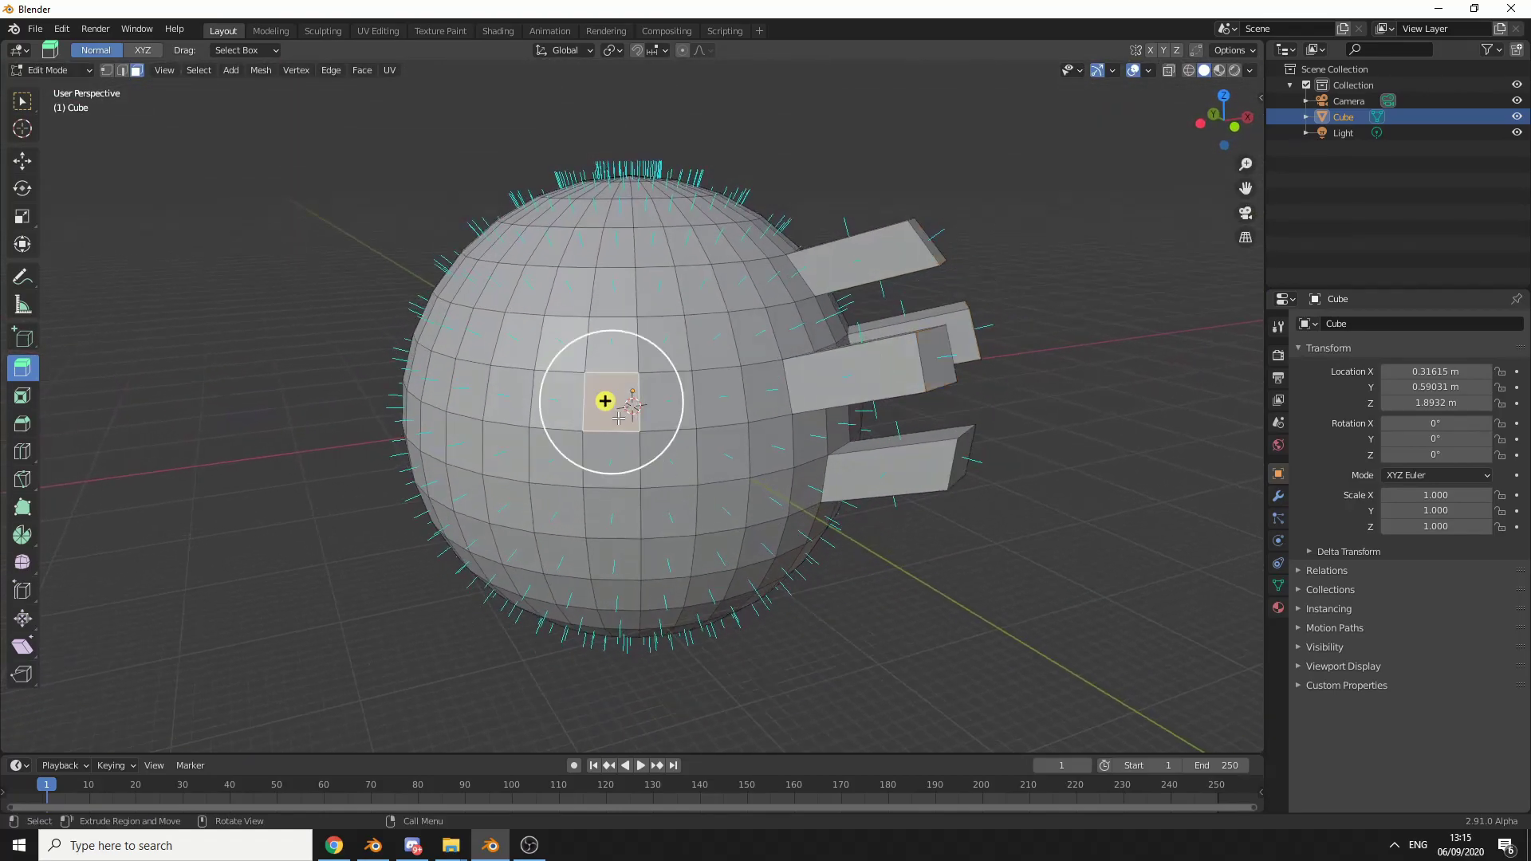
key("ctrl+KP_Add")
left_click(571, 302, "shift")
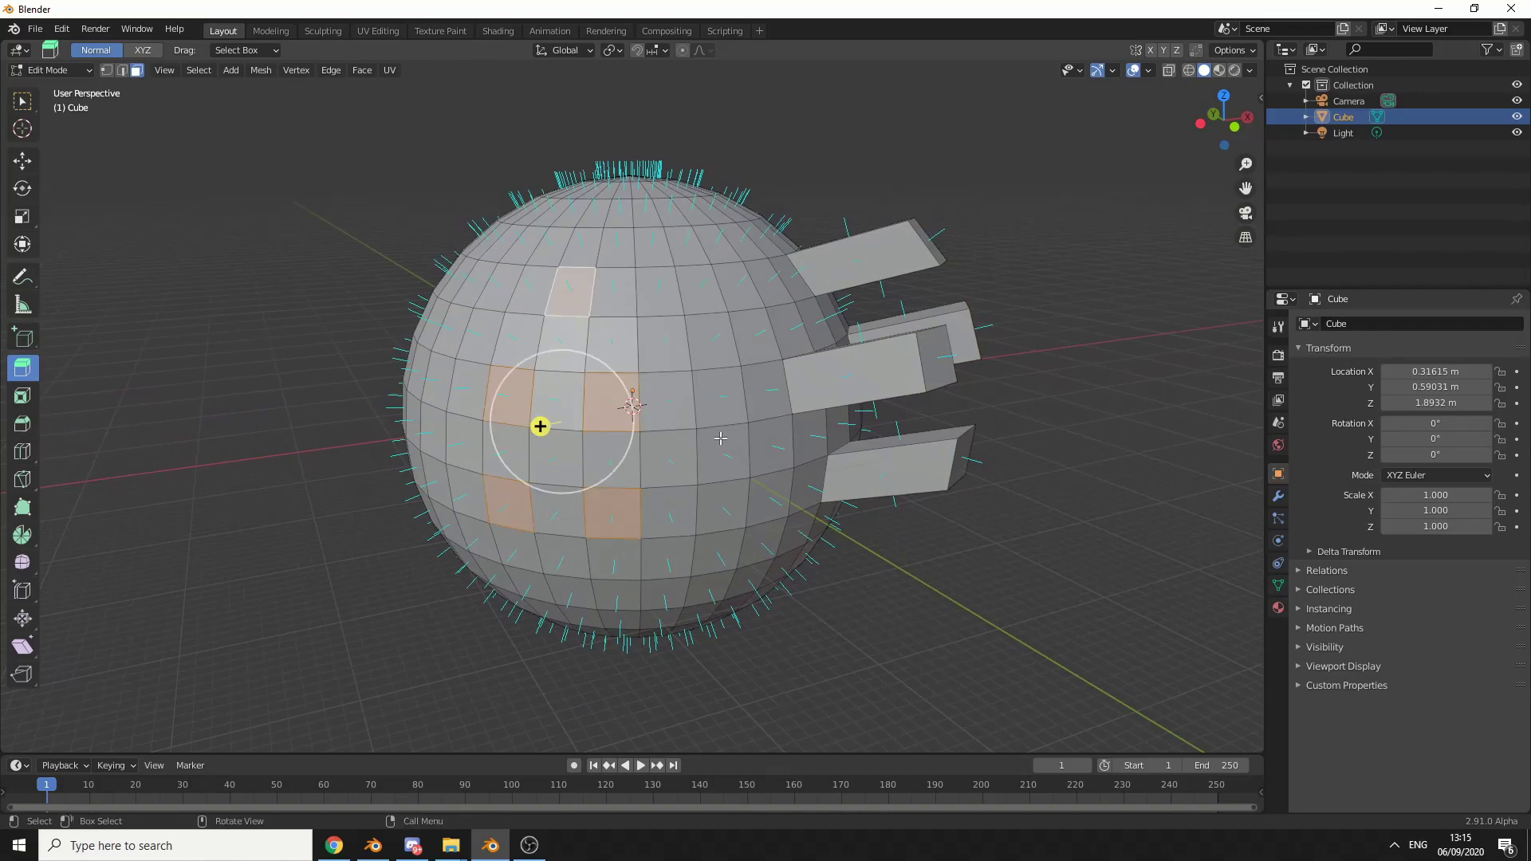
key("alt+e")
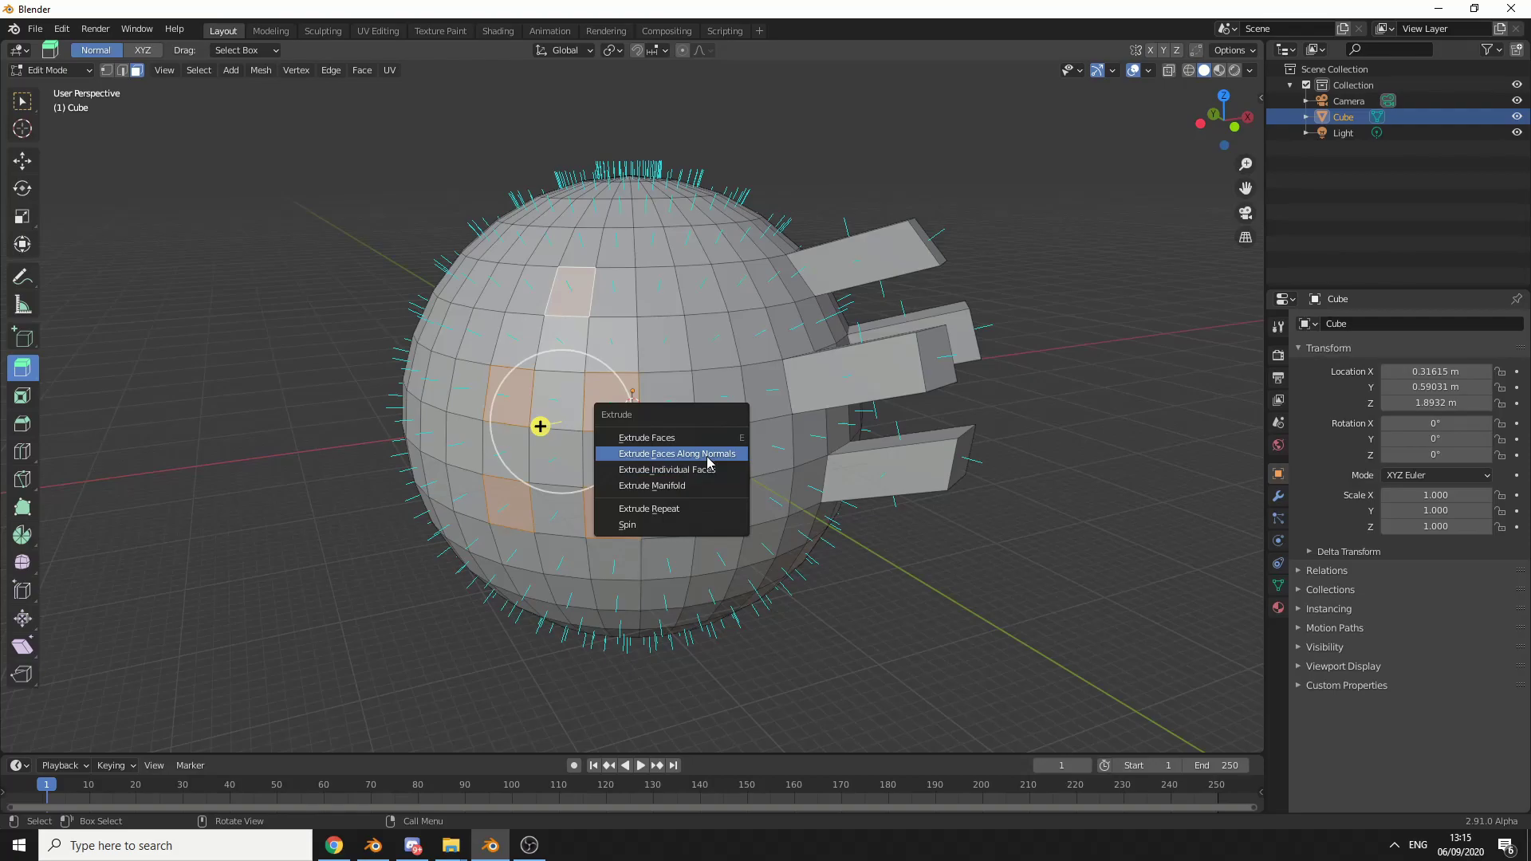
left_click(708, 454)
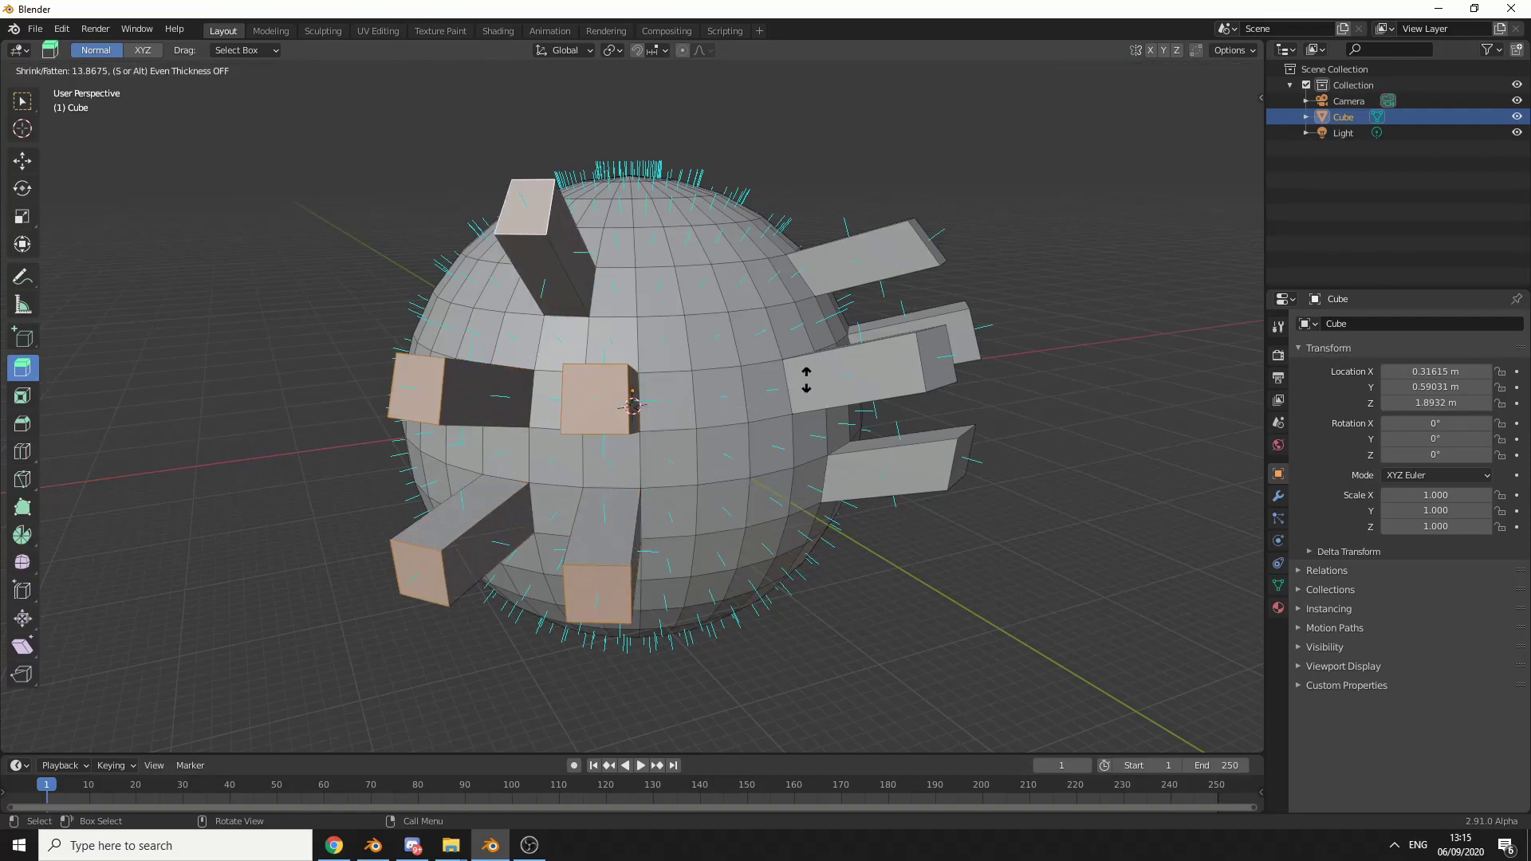
left_click(1078, 464)
middle_click_drag(1078, 464, 929, 520)
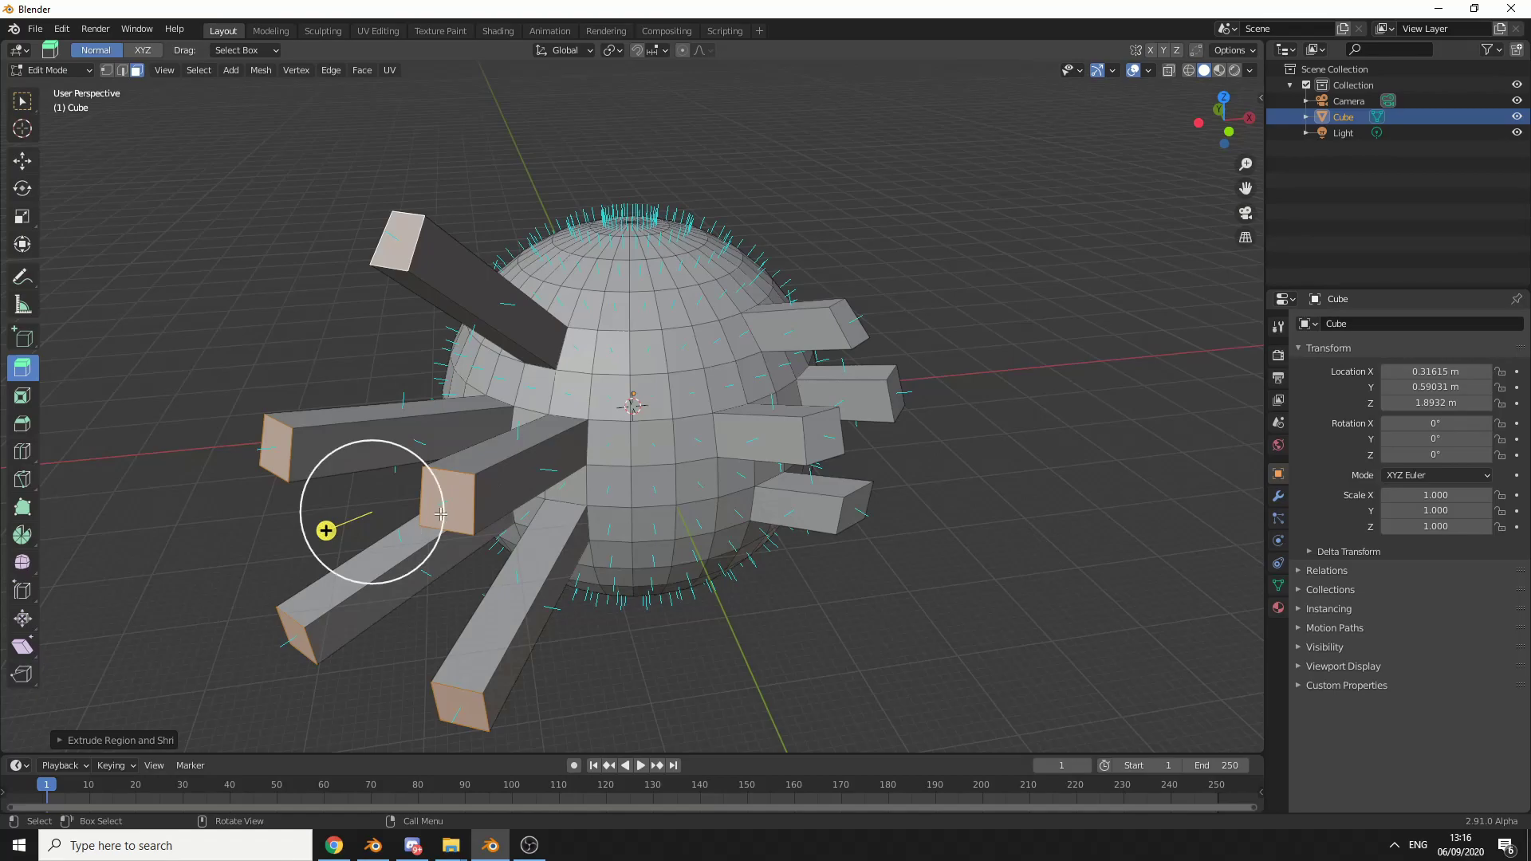
middle_click_drag(530, 447, 771, 498)
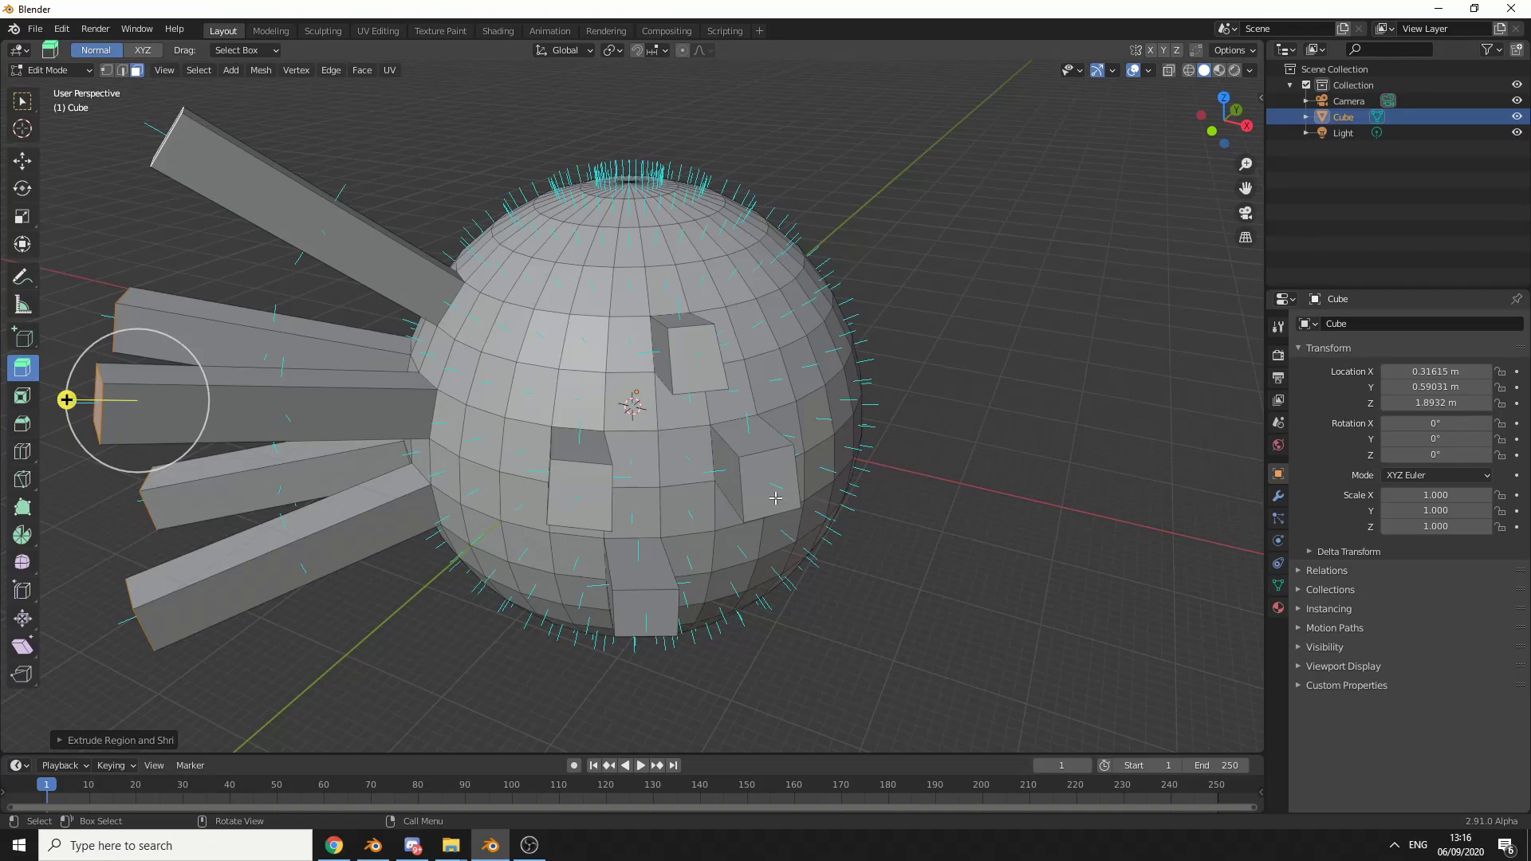